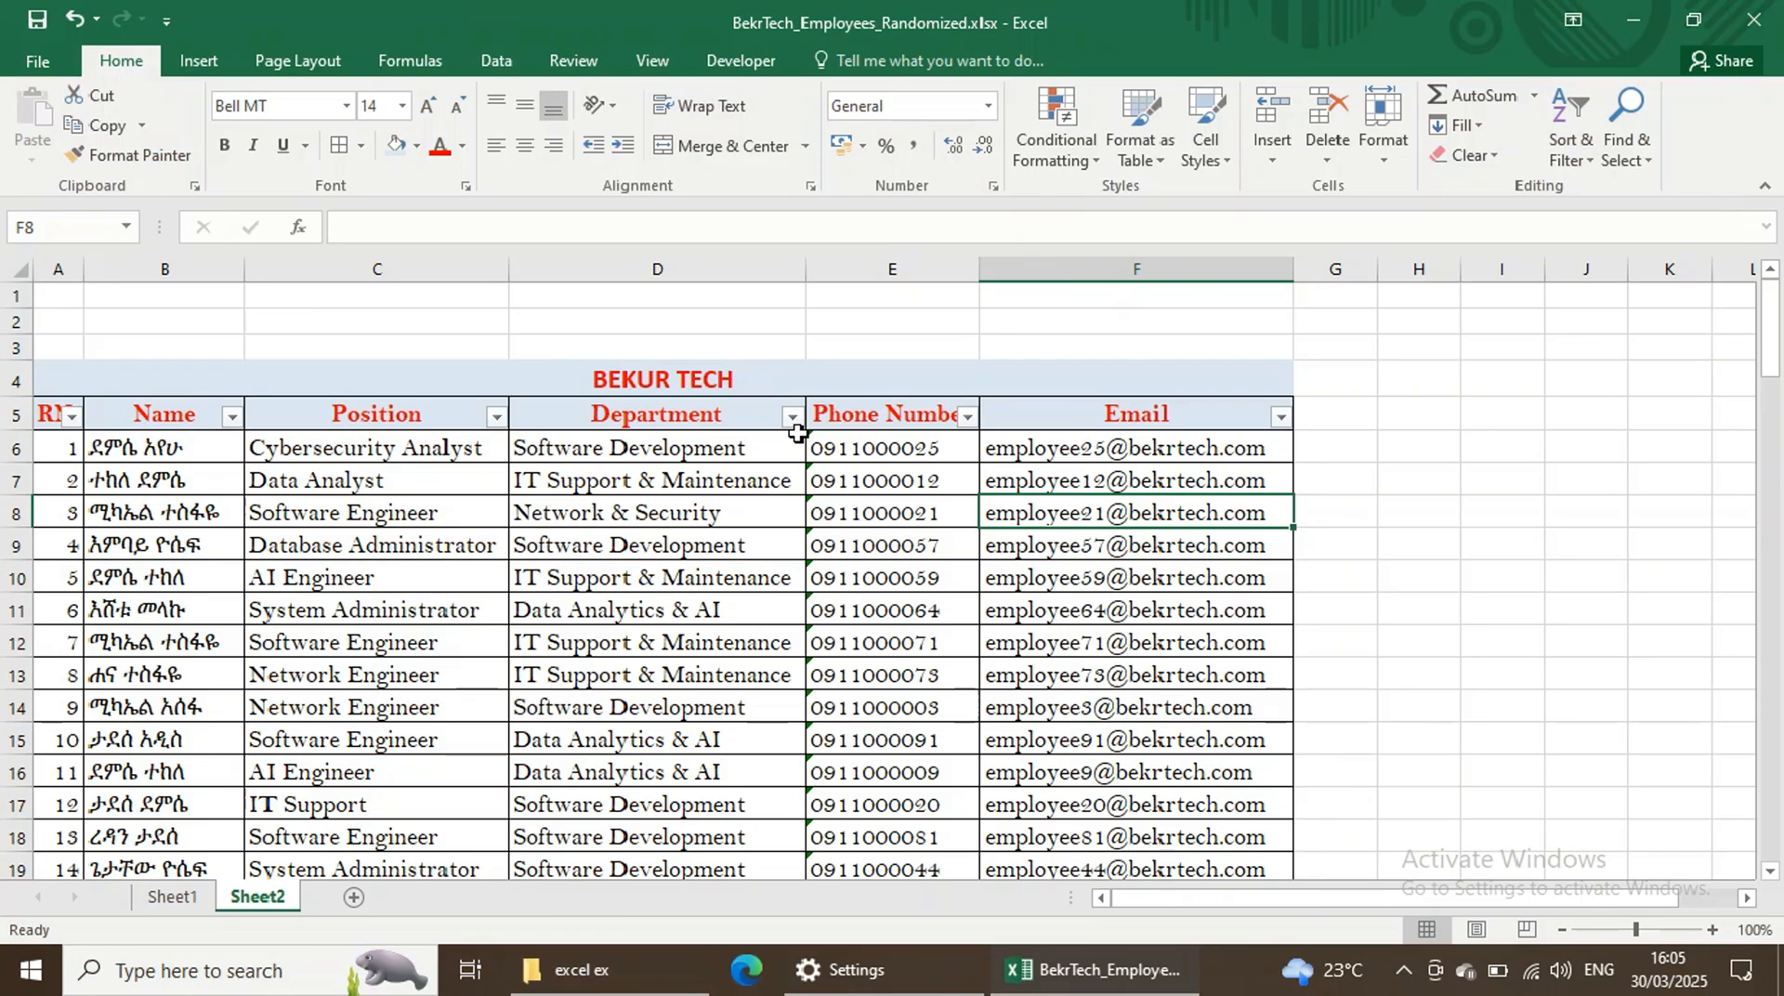
Filter the Department column to show only the Software Development rows.
{"action": "left_click", "coordinate": [805, 442]}
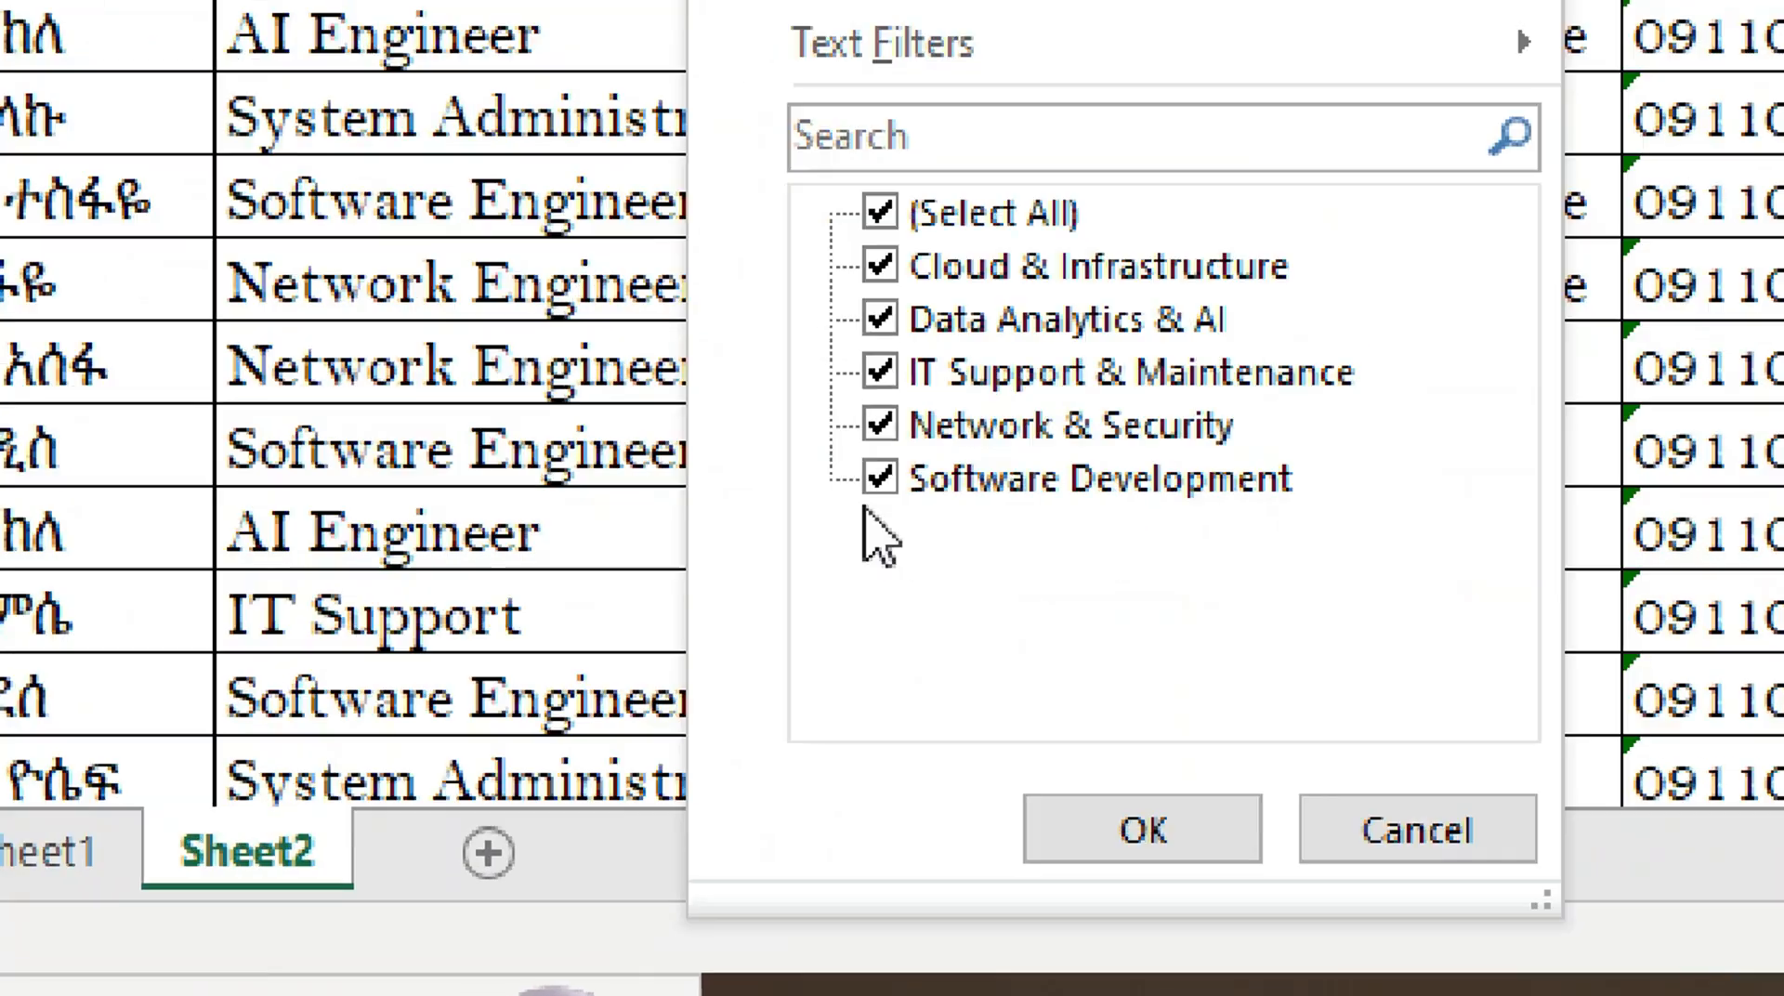
{"action": "left_click", "coordinate": [879, 426]}
{"action": "left_click", "coordinate": [877, 214]}
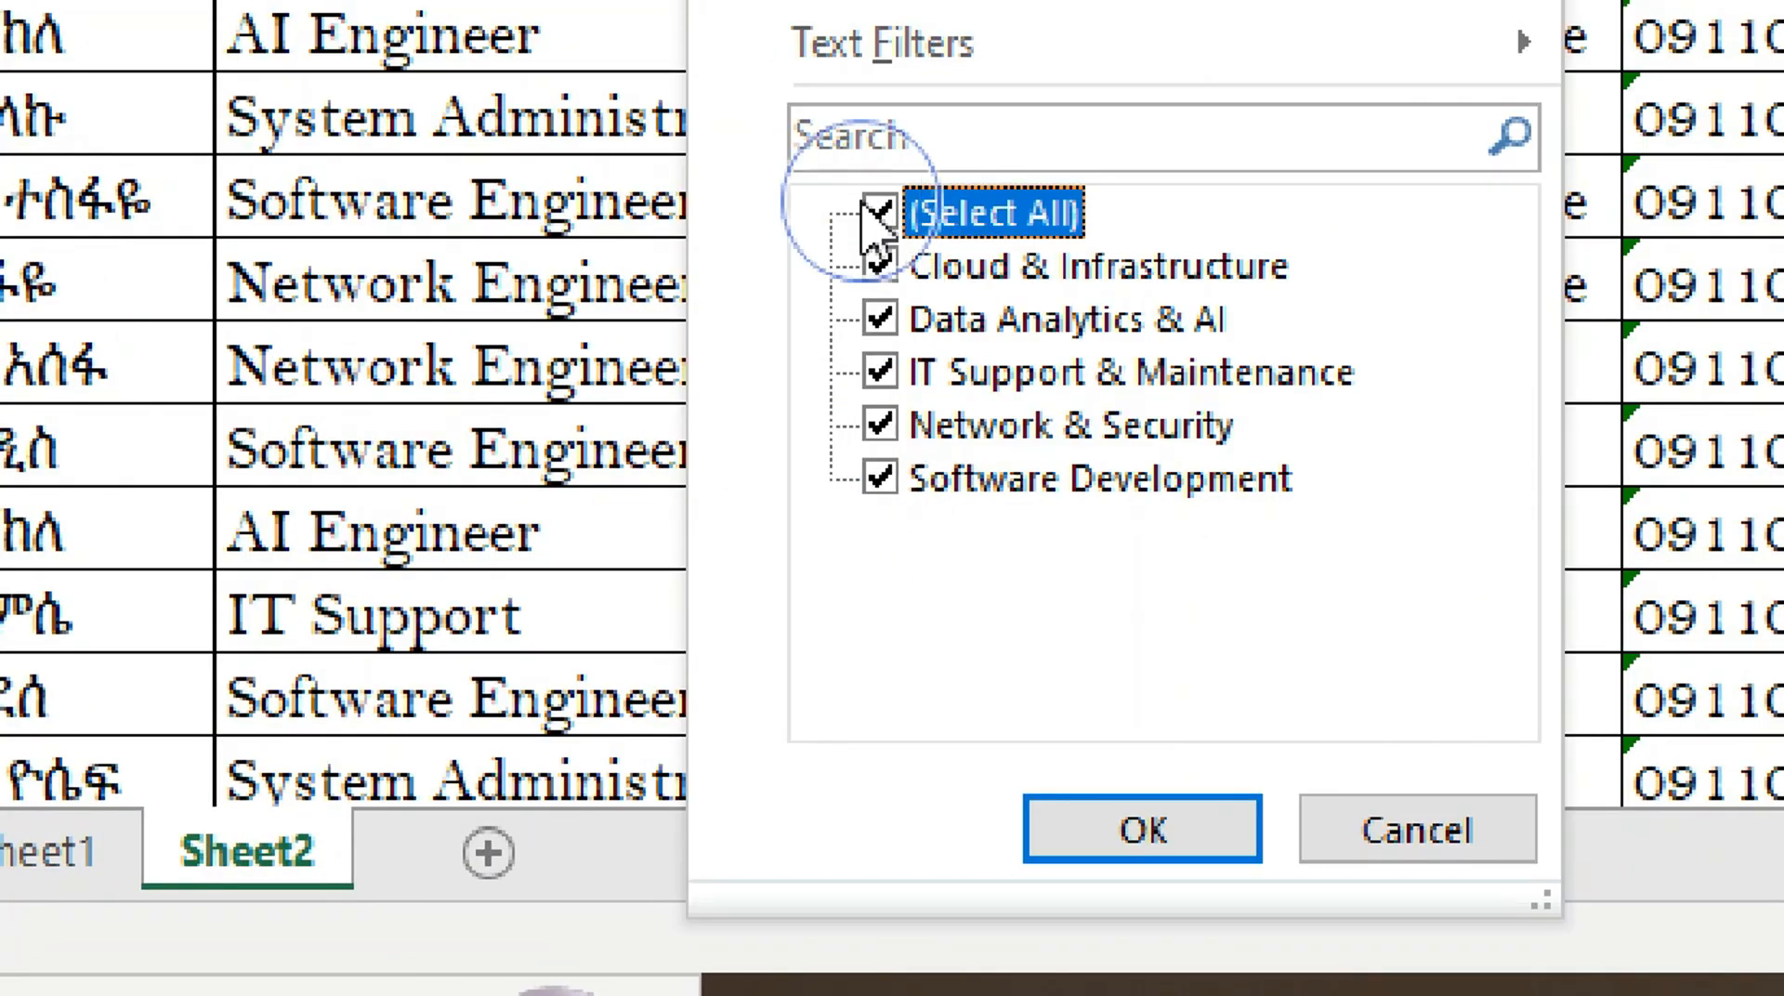
{"action": "left_click", "coordinate": [877, 214]}
{"action": "left_click", "coordinate": [881, 478]}
{"action": "left_click", "coordinate": [1143, 830]}
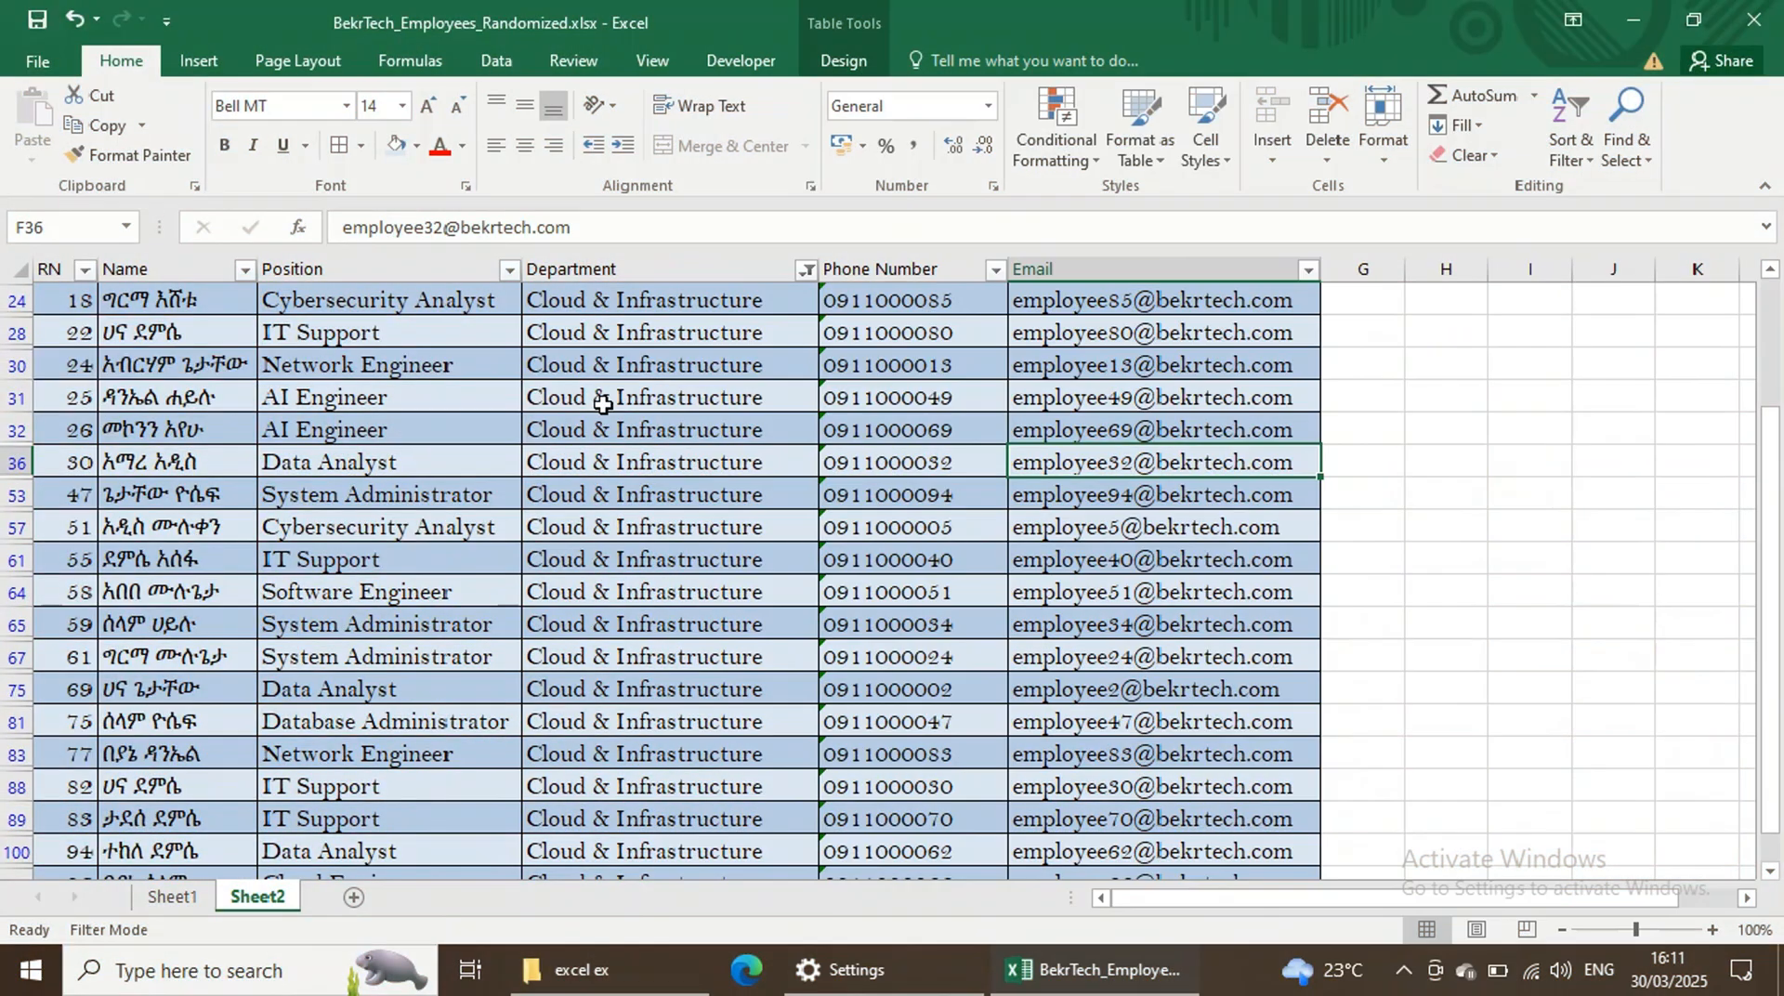
Filter the table to the Data Analytics & AI department with the Department slicer.
{"action": "scroll", "coordinate": [633, 403], "scroll_direction": "up", "scroll_amount": 2}
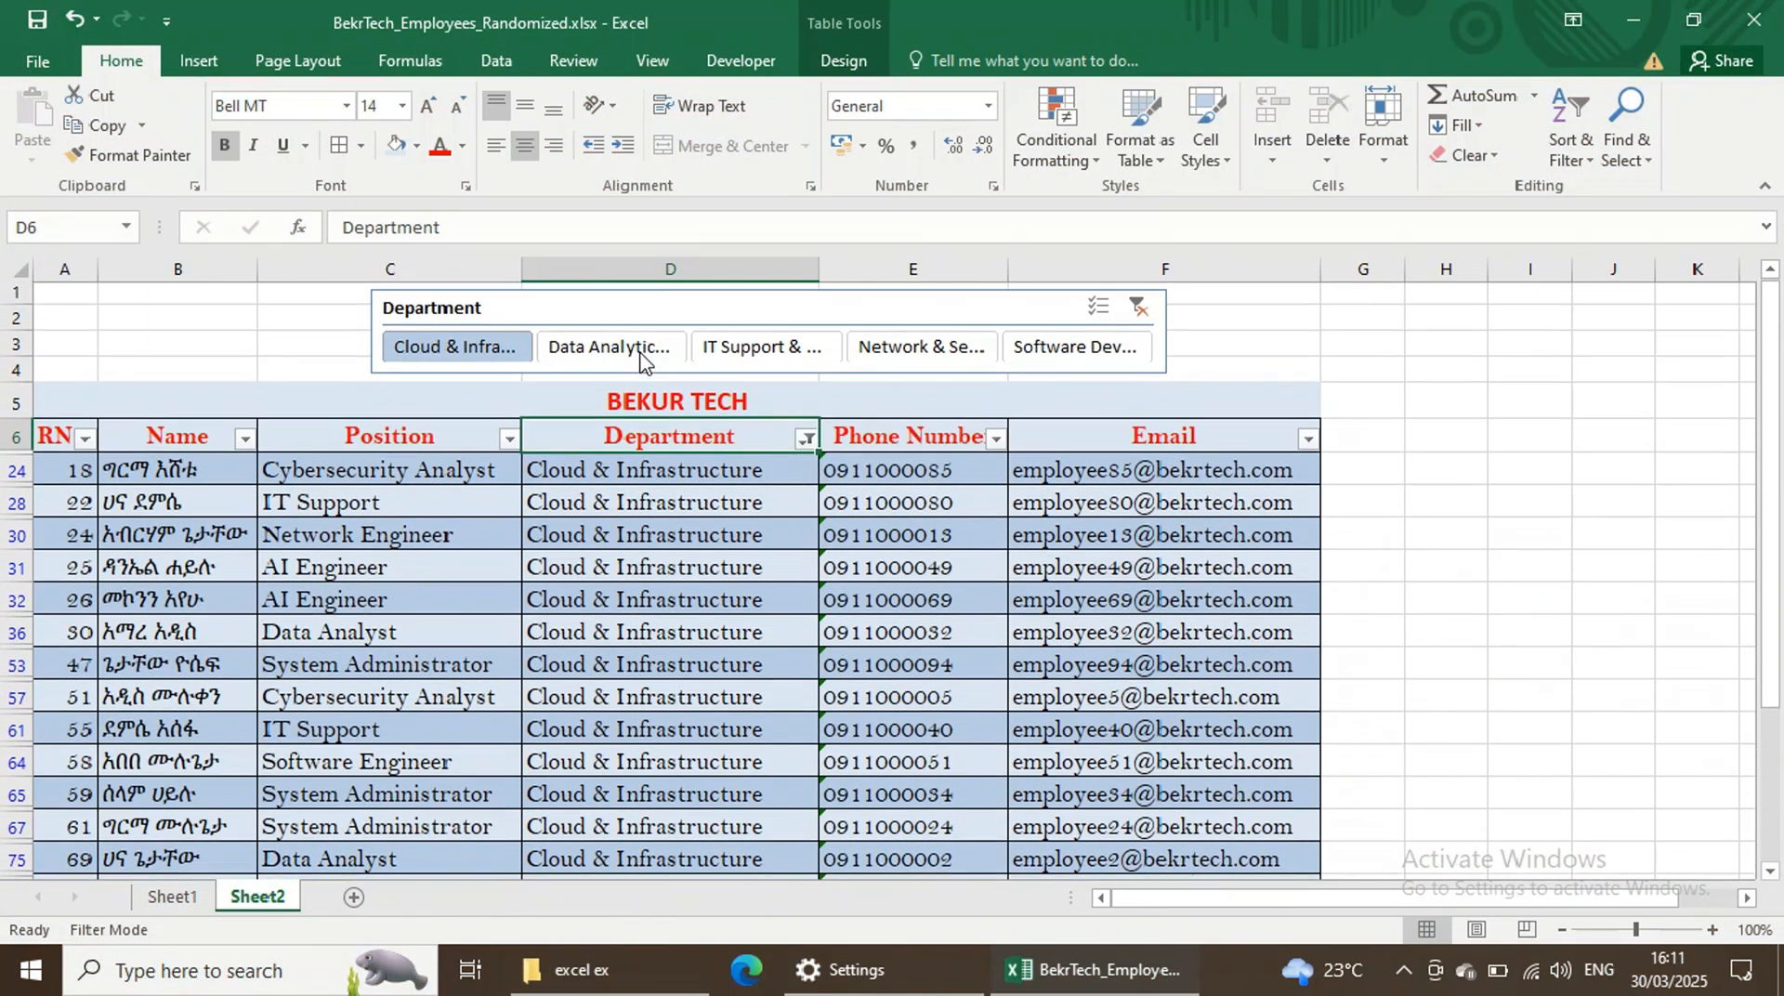
{"action": "left_click", "coordinate": [642, 358]}
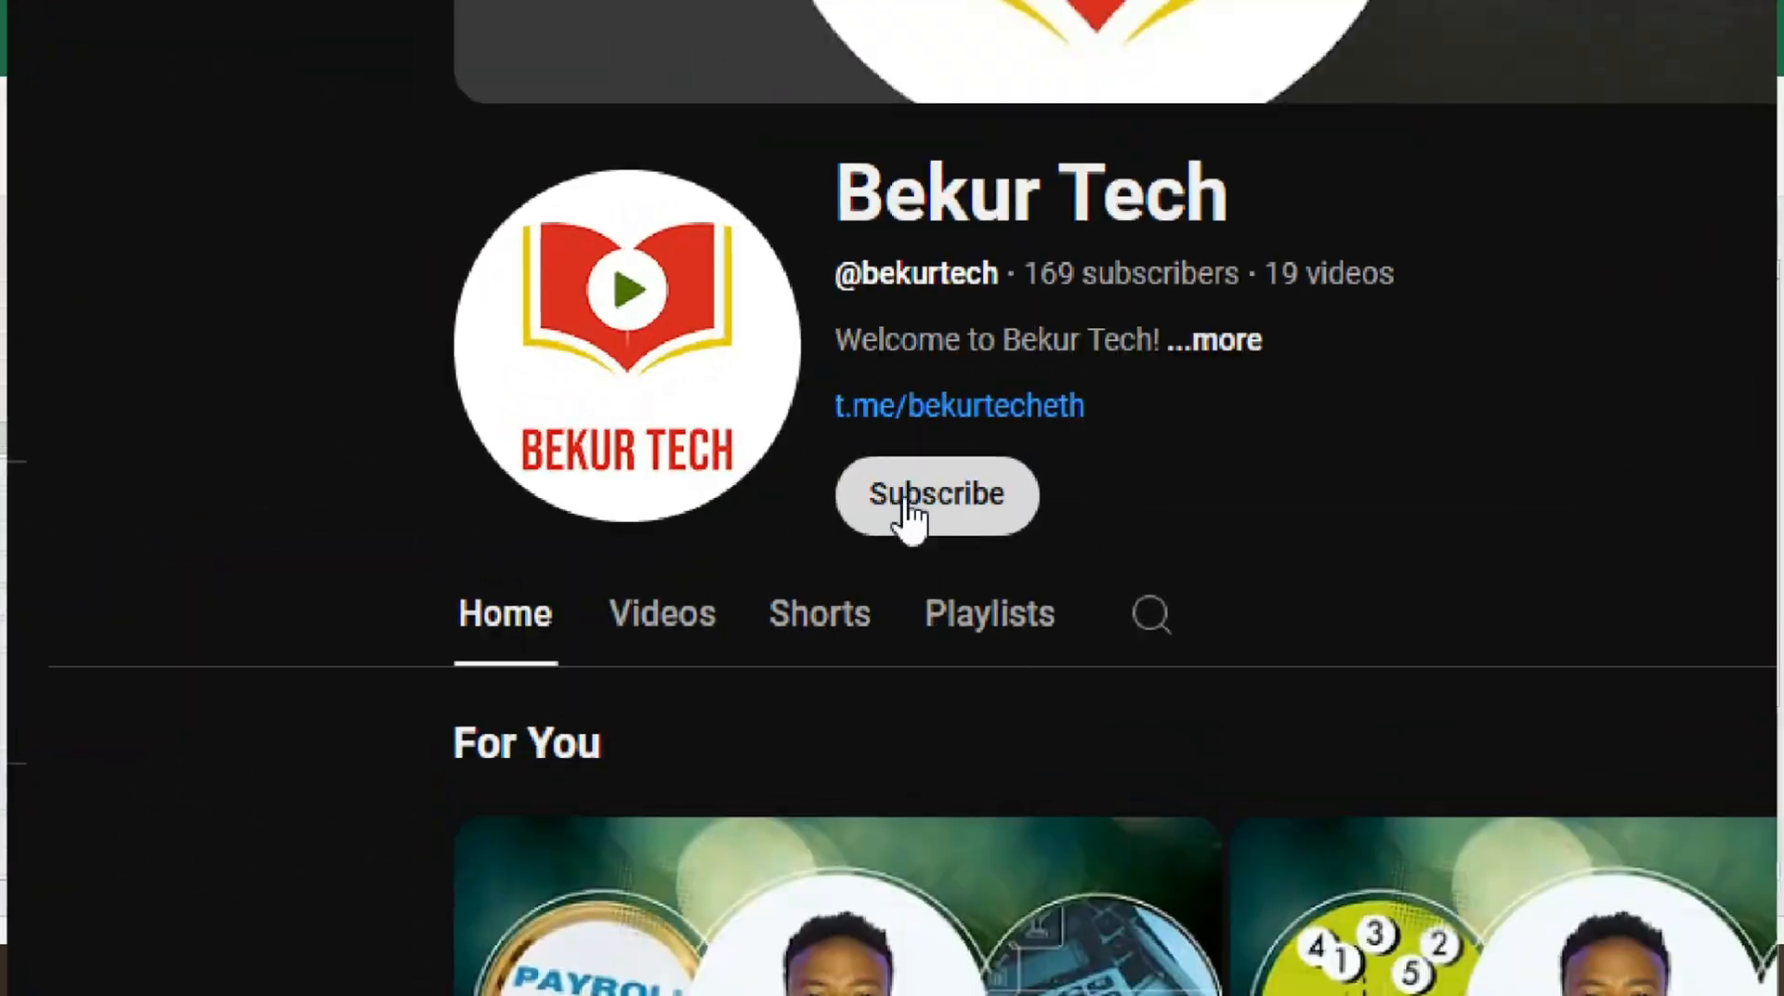
{"action": "left_click", "coordinate": [991, 514]}
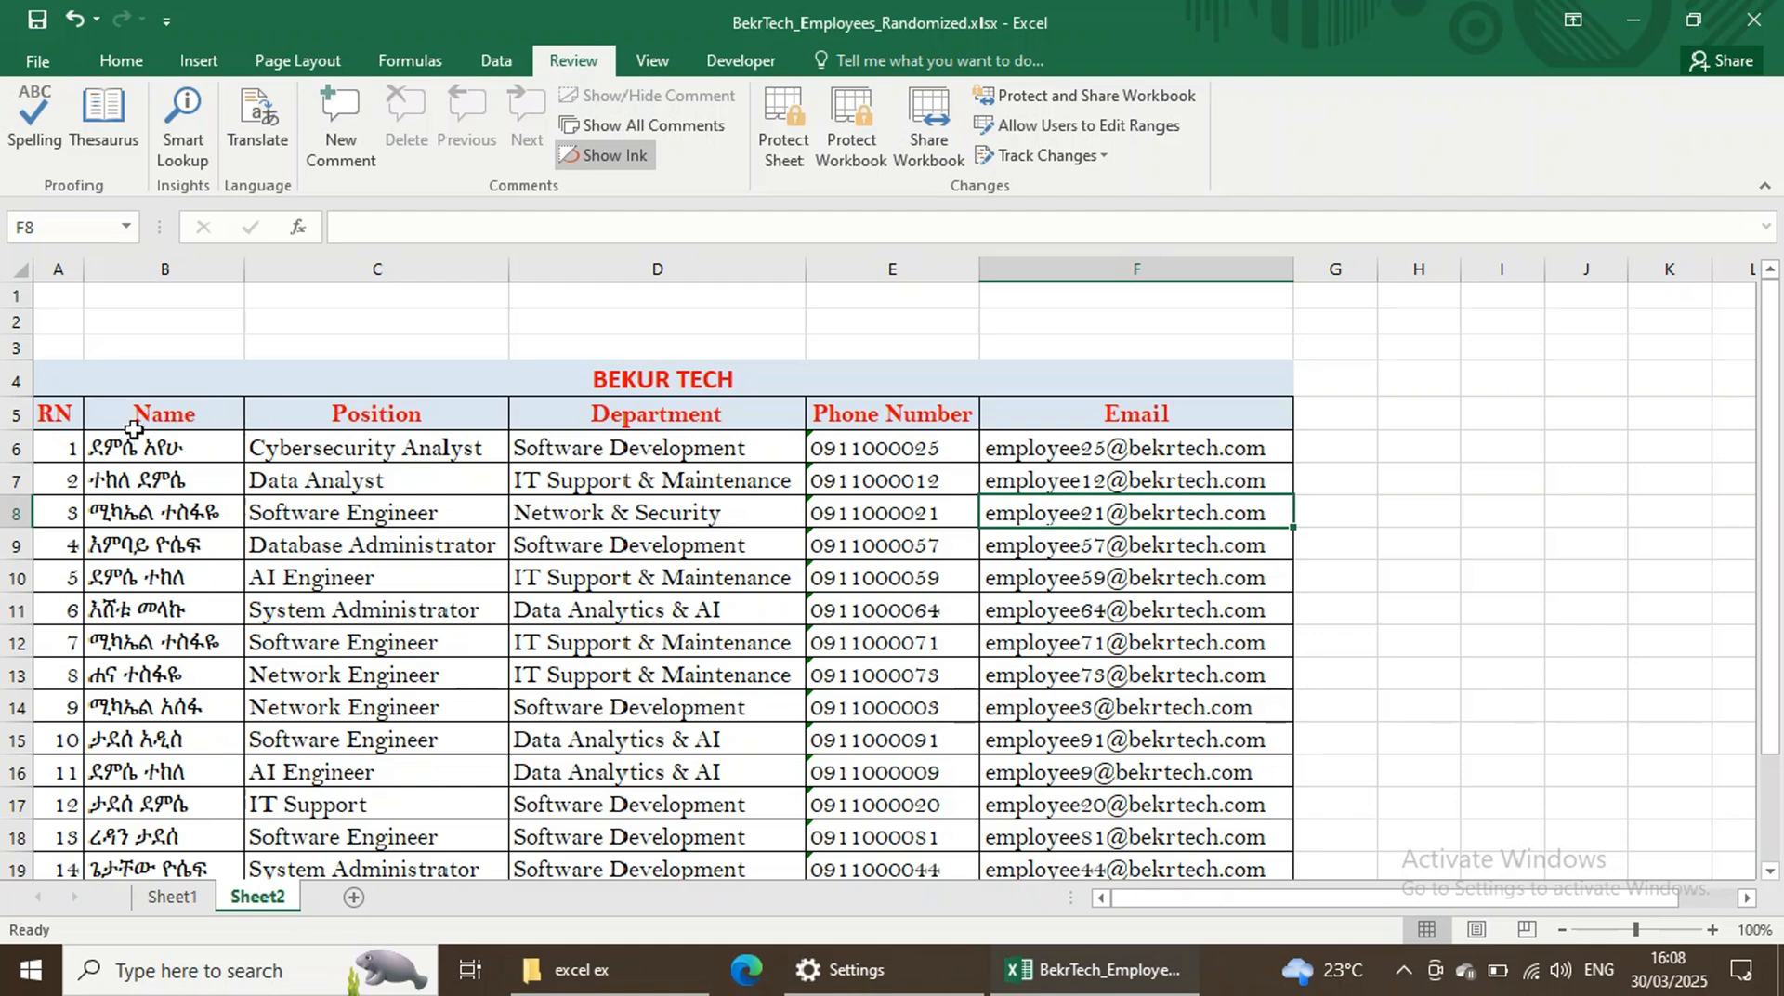
Convert the employee data, from the RN header through the Email column, into a table with headers.
{"action": "left_click_drag", "start_coordinate": [72, 417], "coordinate": [1208, 333]}
{"action": "key", "text": "ctrl+t"}
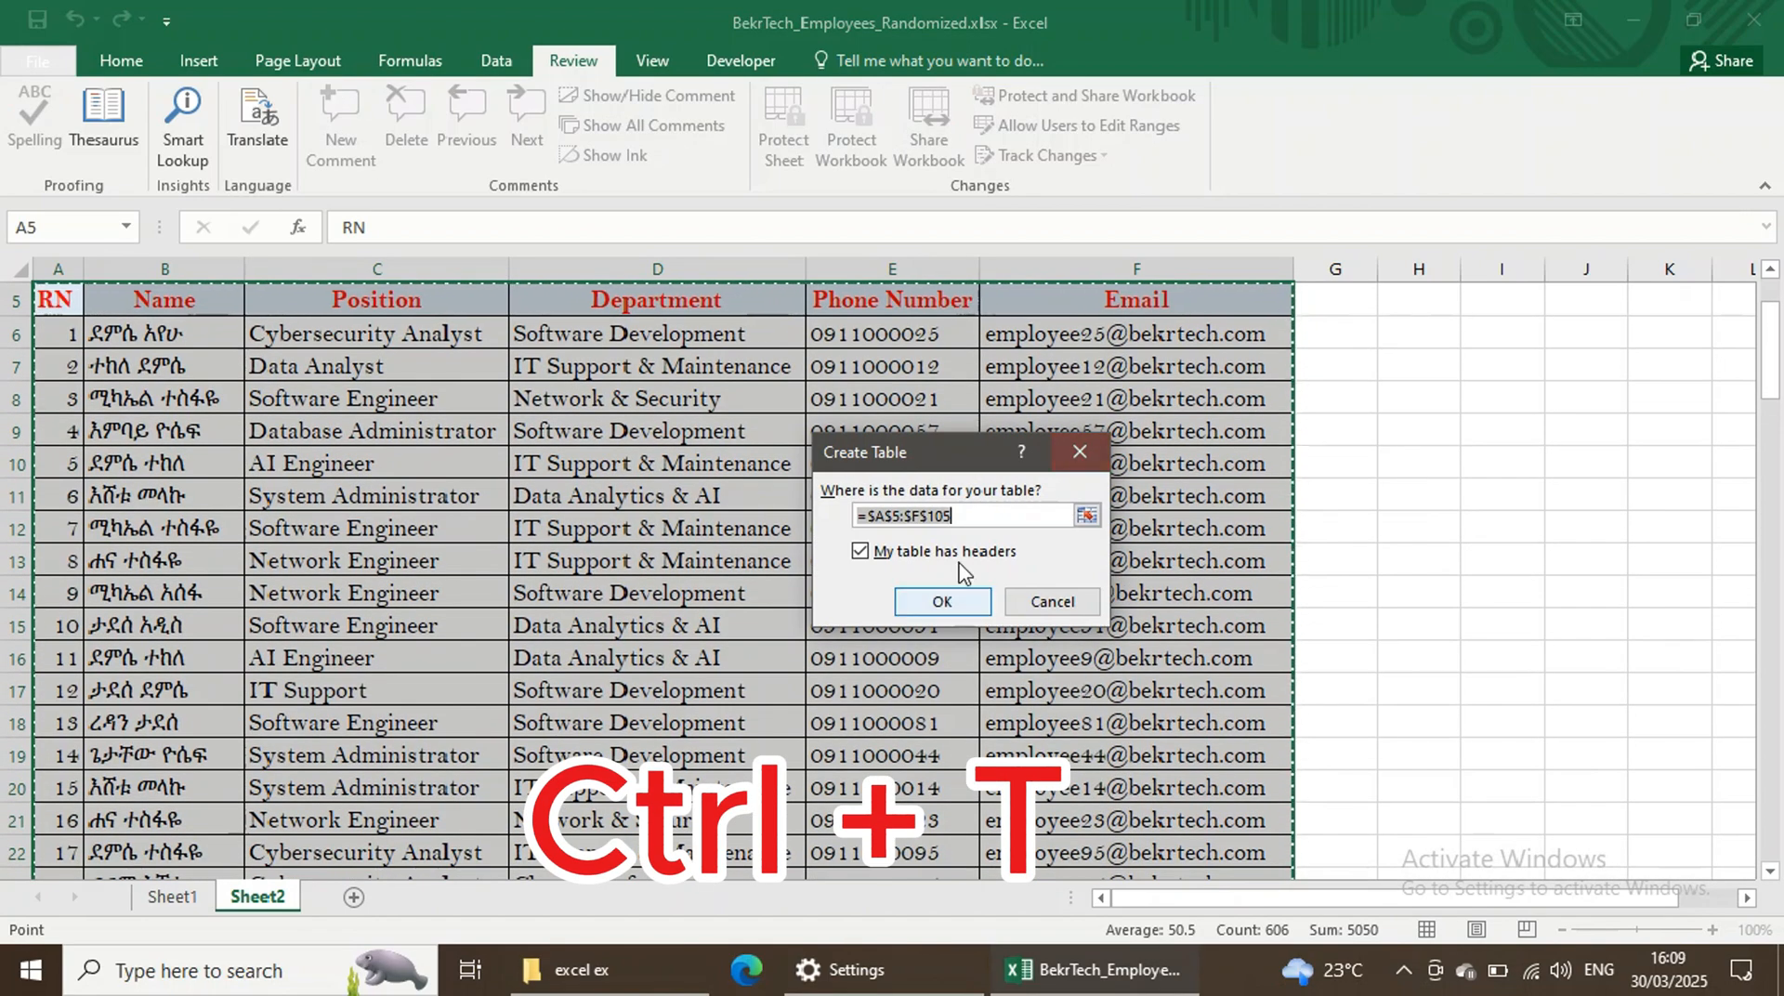
{"action": "left_click", "coordinate": [944, 598]}
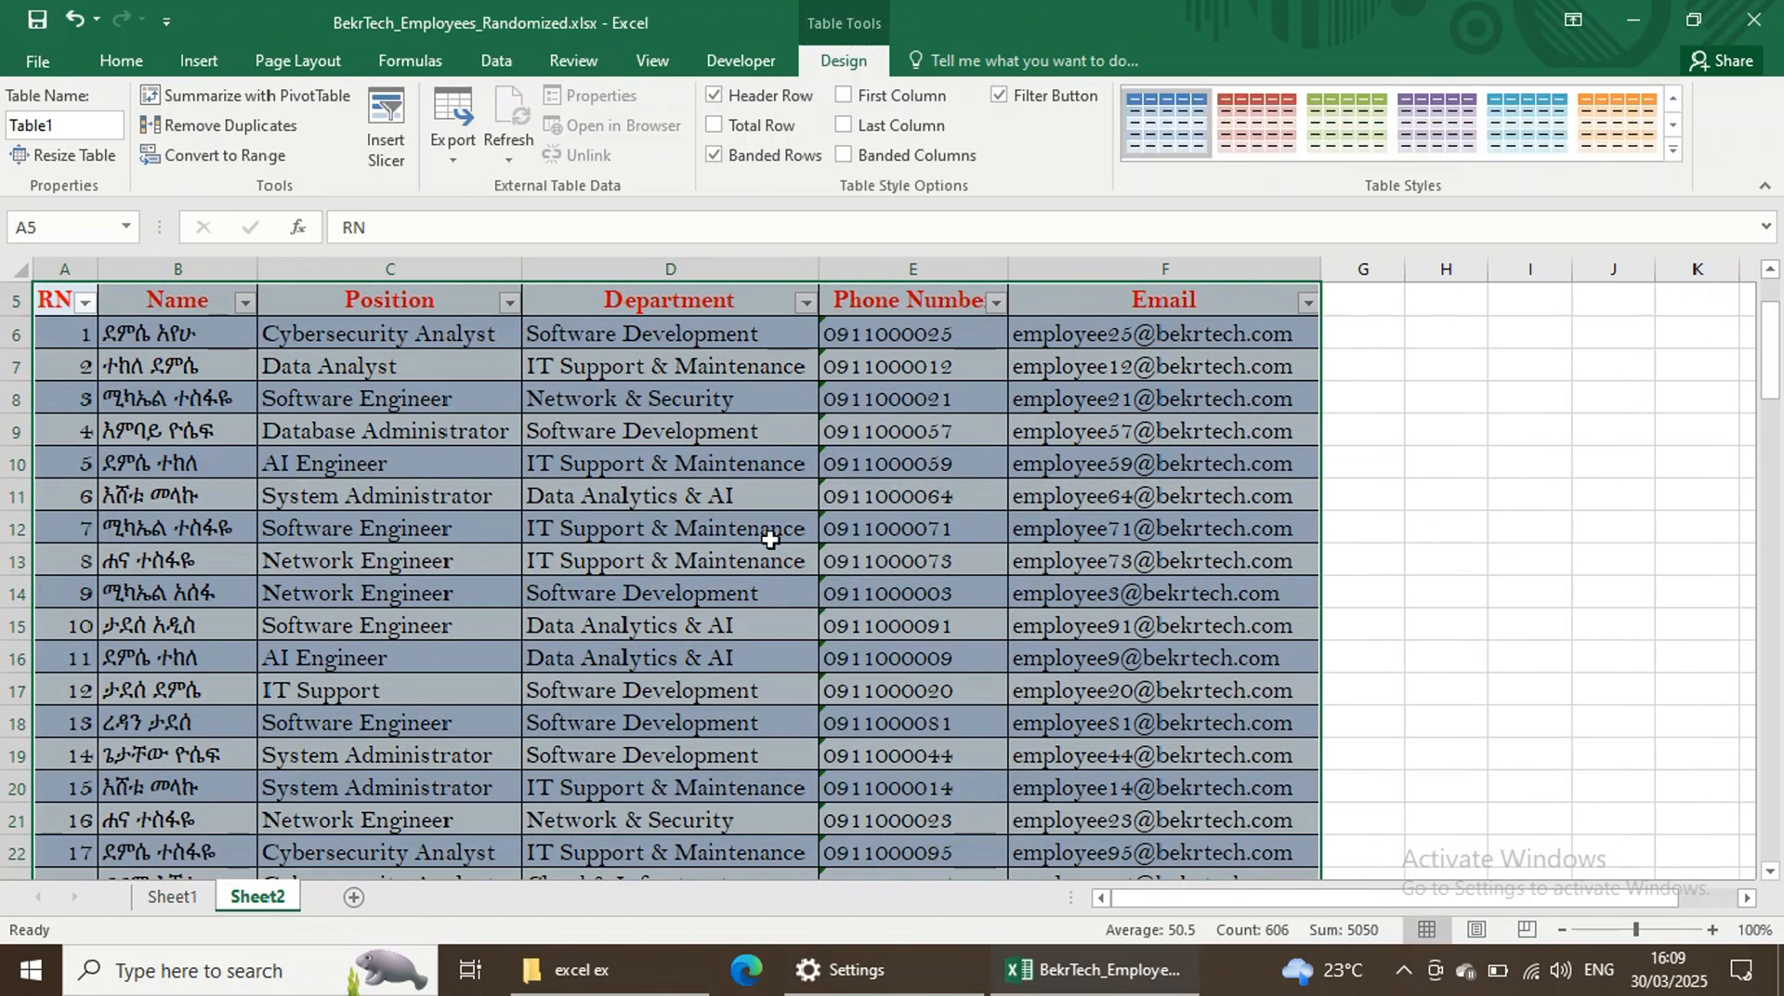
{"action": "left_click", "coordinate": [761, 523]}
{"action": "scroll", "coordinate": [768, 514], "scroll_direction": "up", "scroll_amount": 1}
{"action": "scroll", "coordinate": [767, 514], "scroll_direction": "up", "scroll_amount": 1}
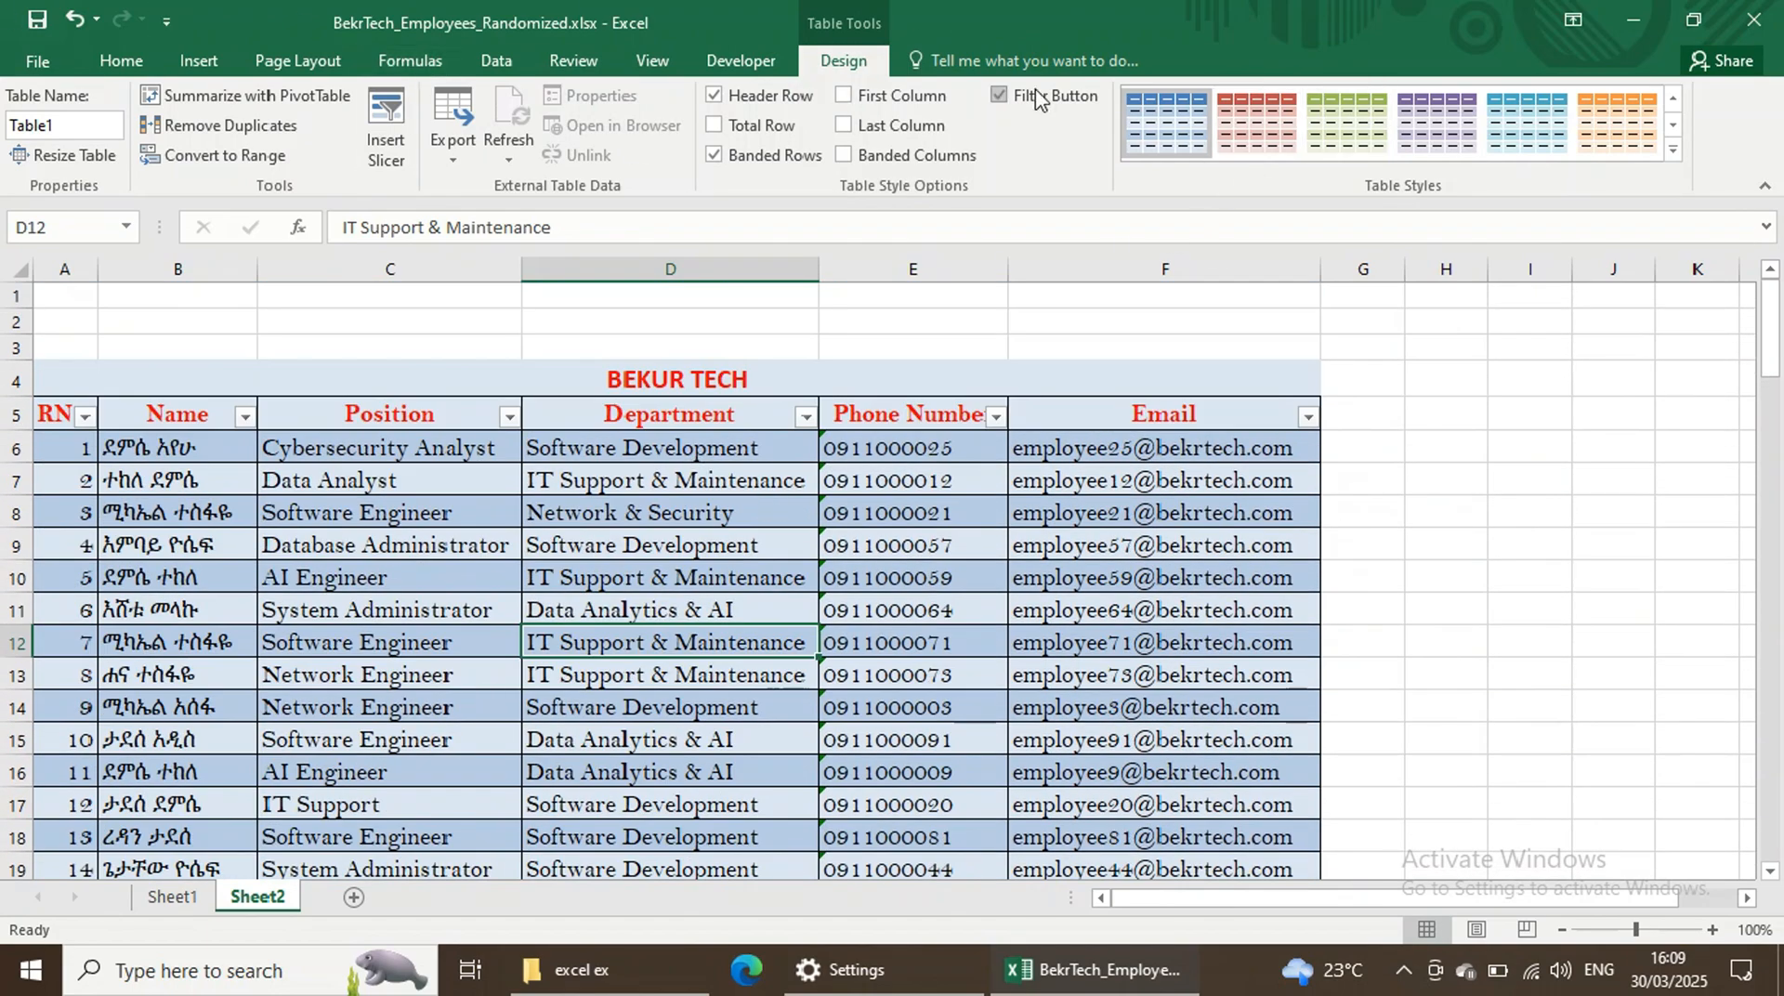
Insert a slicer for the table's Department field.
{"action": "left_click", "coordinate": [199, 60]}
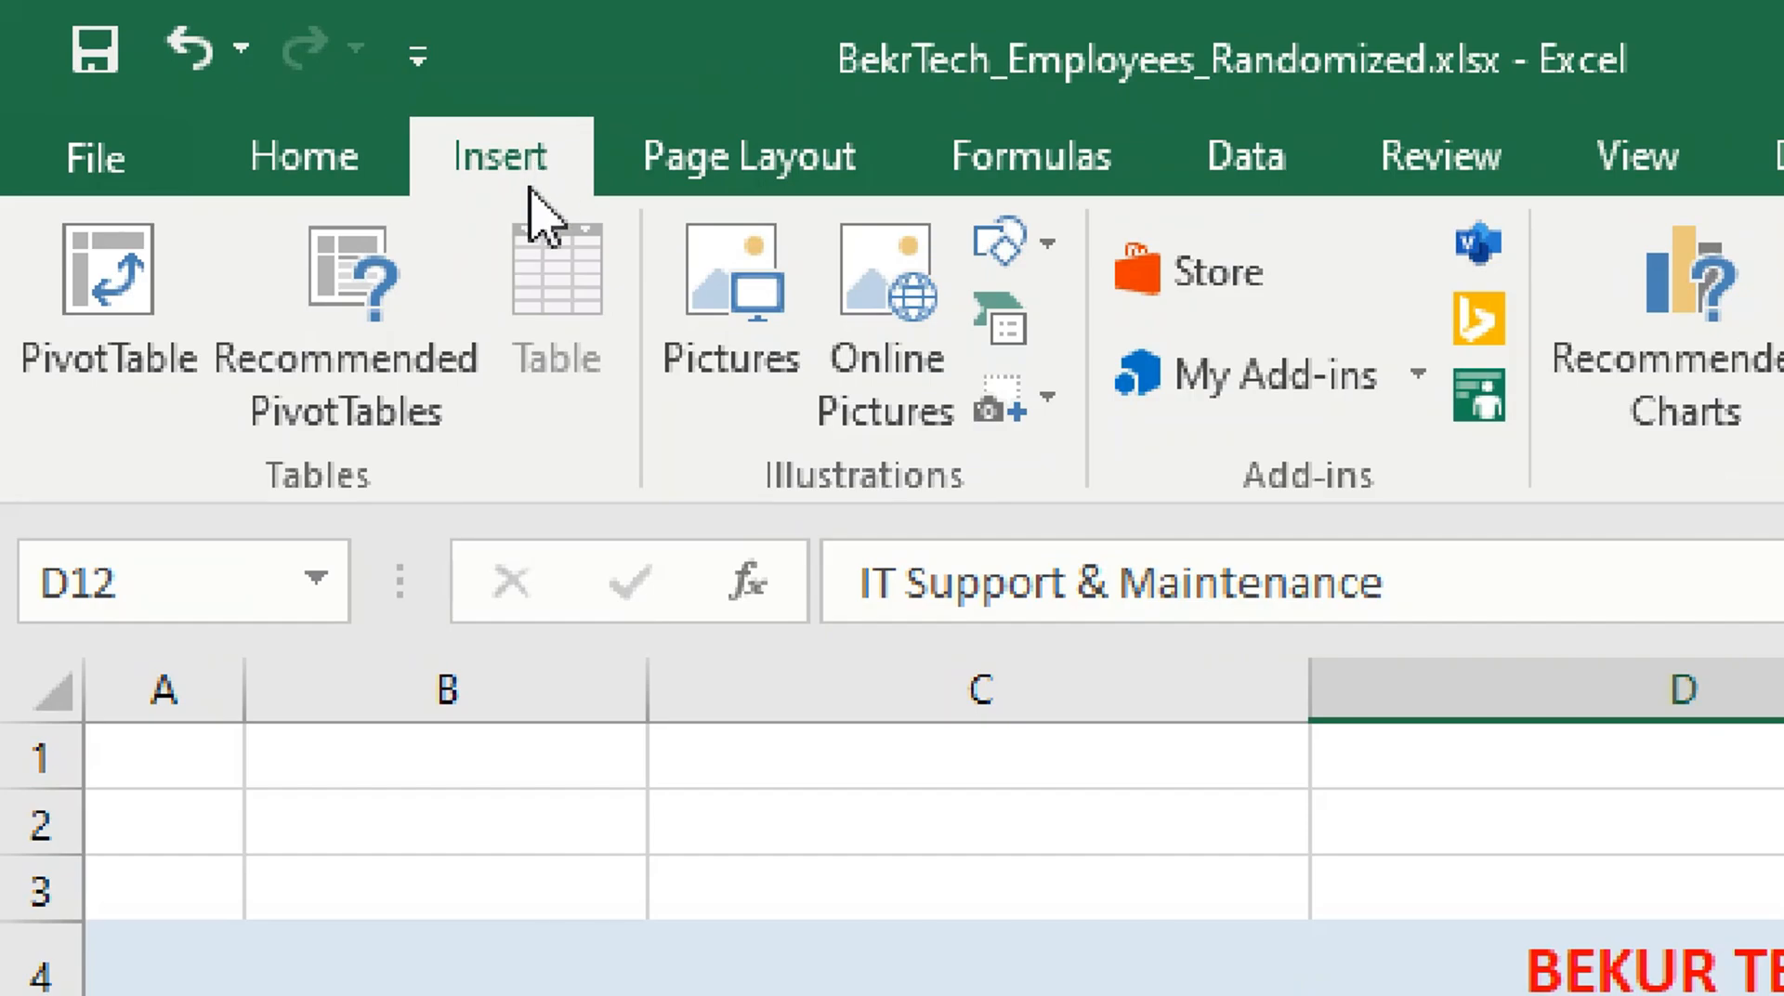
{"action": "left_click", "coordinate": [486, 165]}
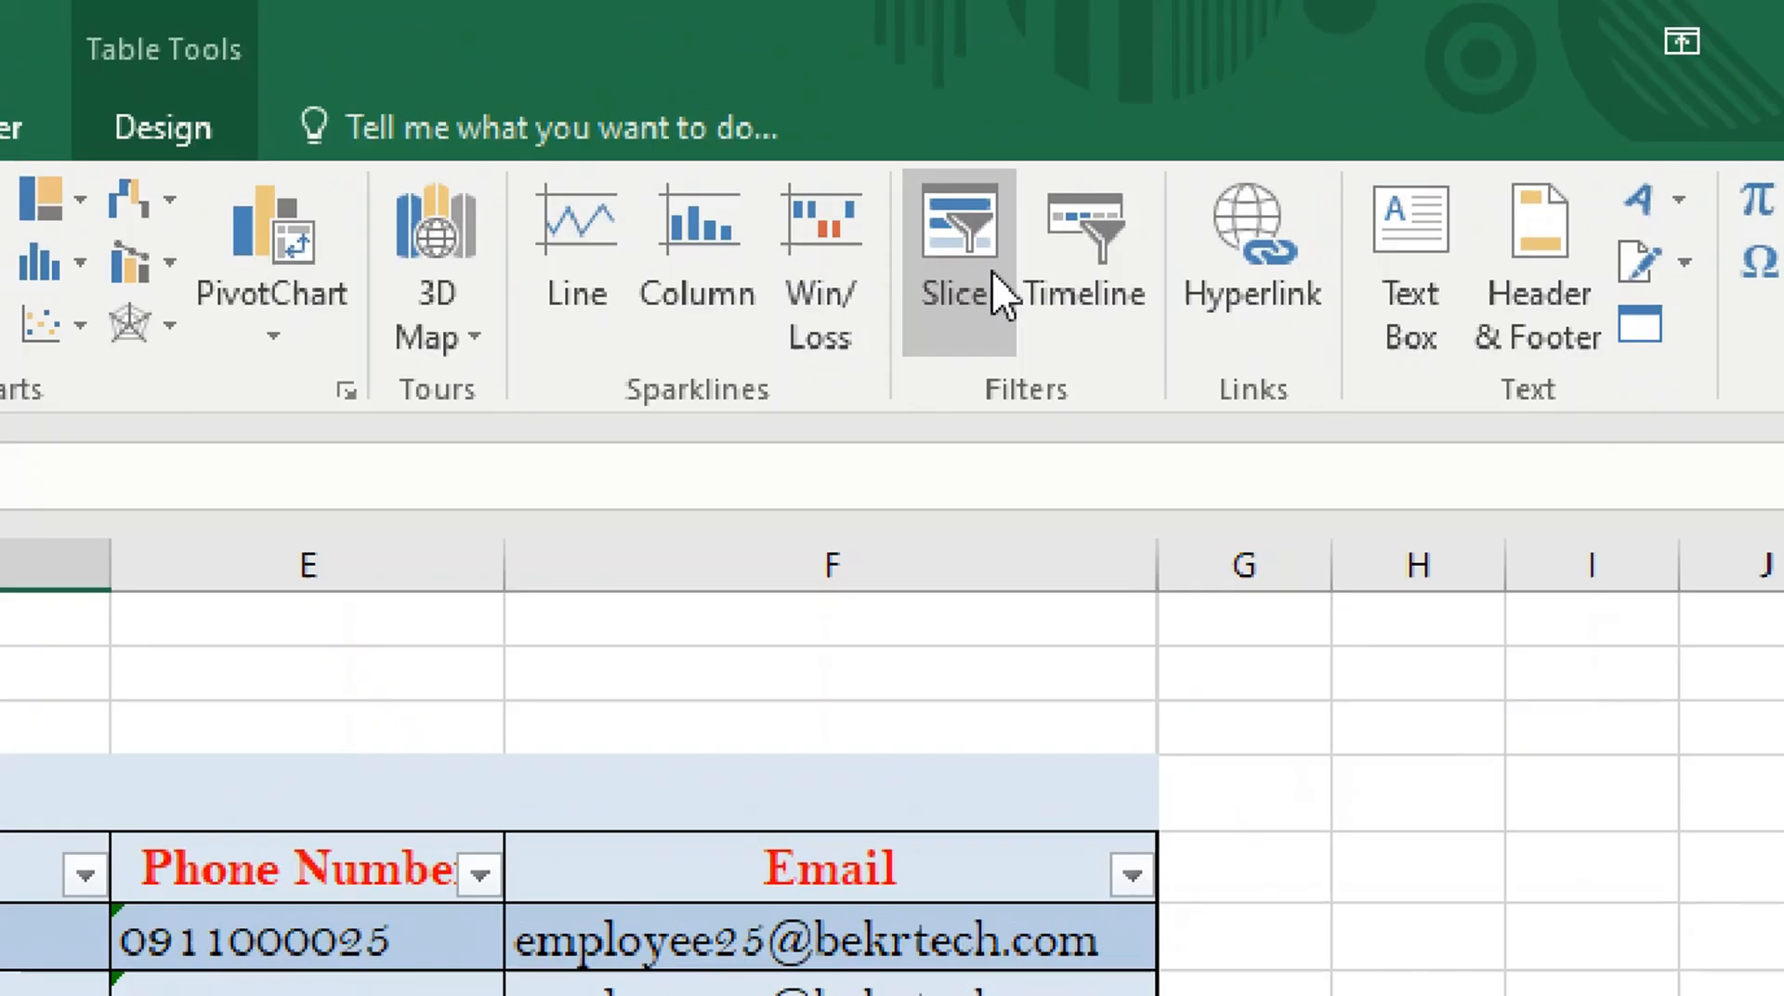
{"action": "left_click", "coordinate": [1223, 137]}
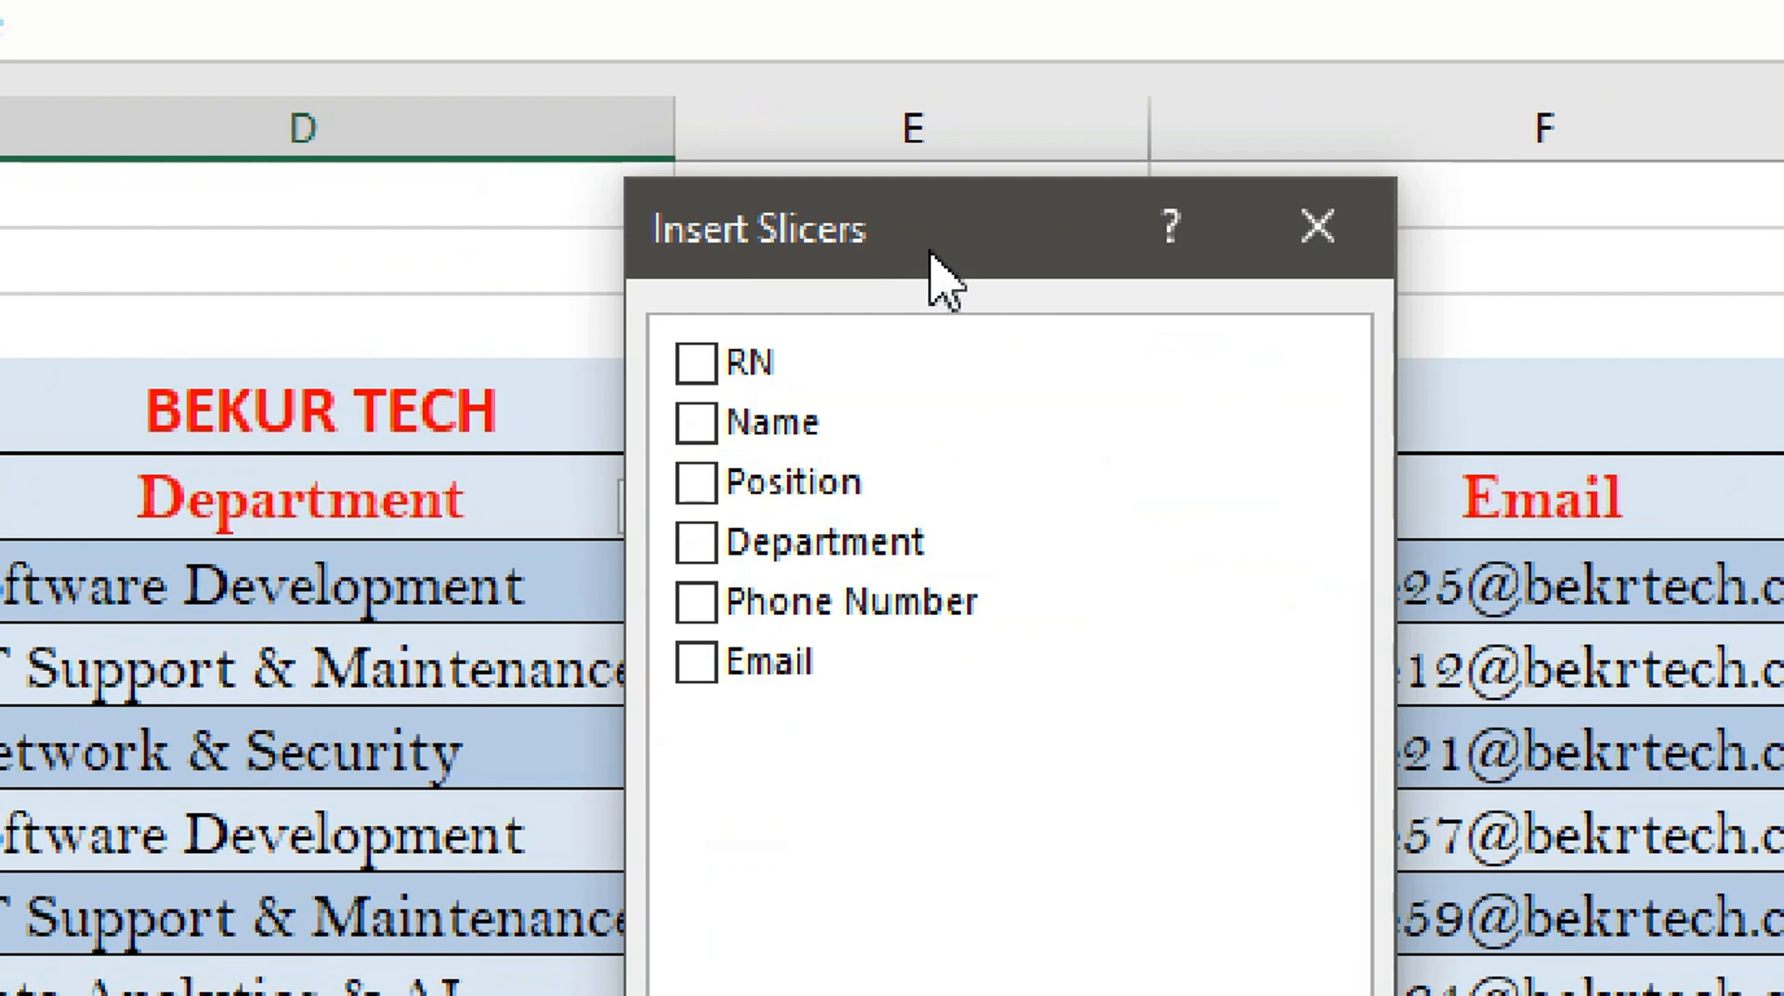
{"action": "left_click_drag", "start_coordinate": [931, 249], "coordinate": [947, 93]}
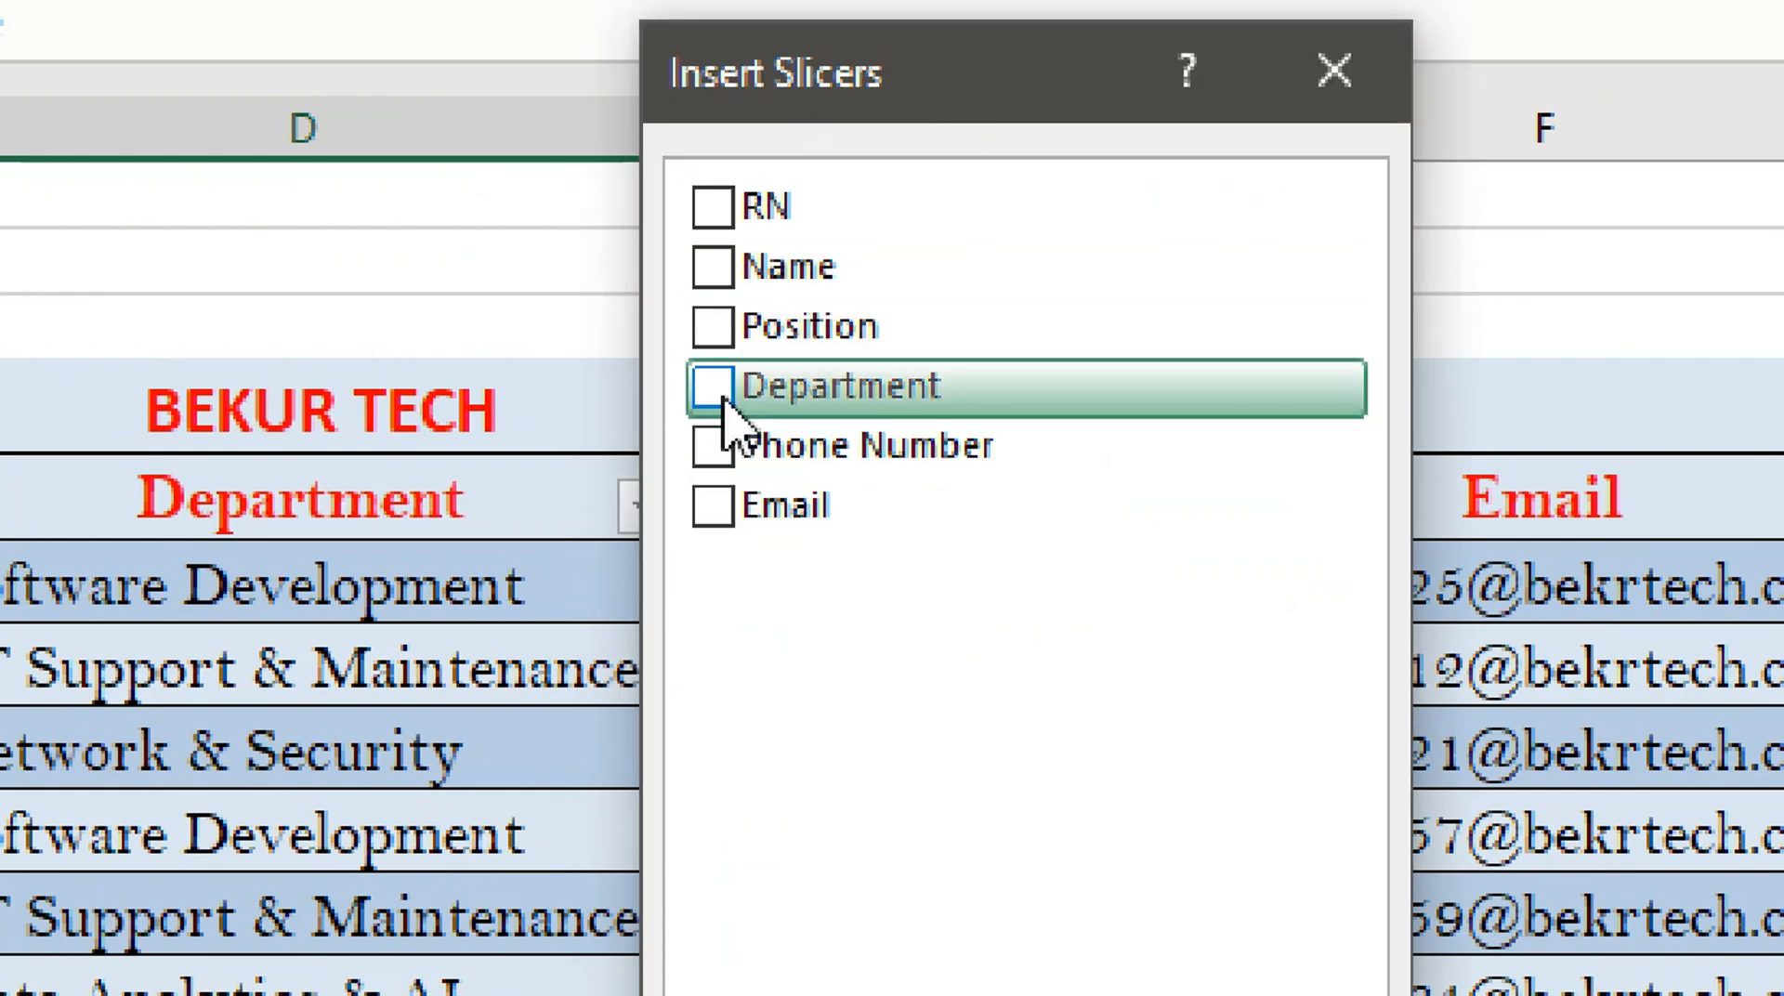
{"action": "left_click", "coordinate": [723, 398]}
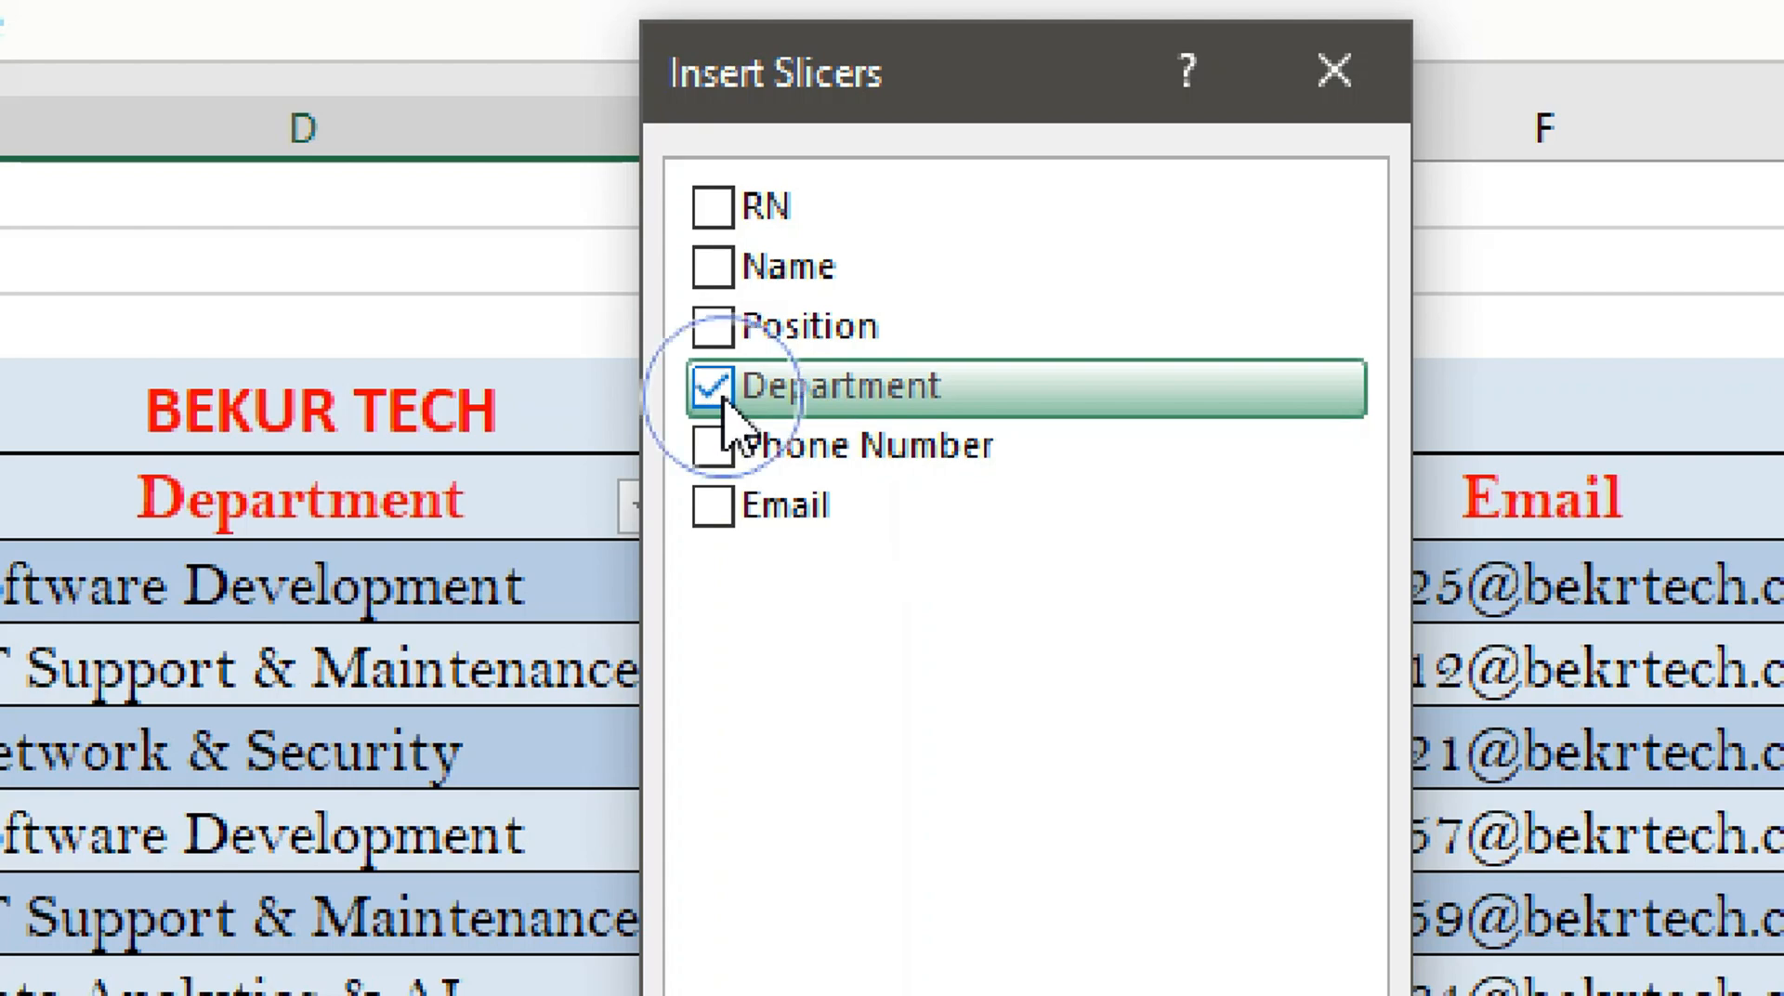
{"action": "left_click", "coordinate": [925, 699]}
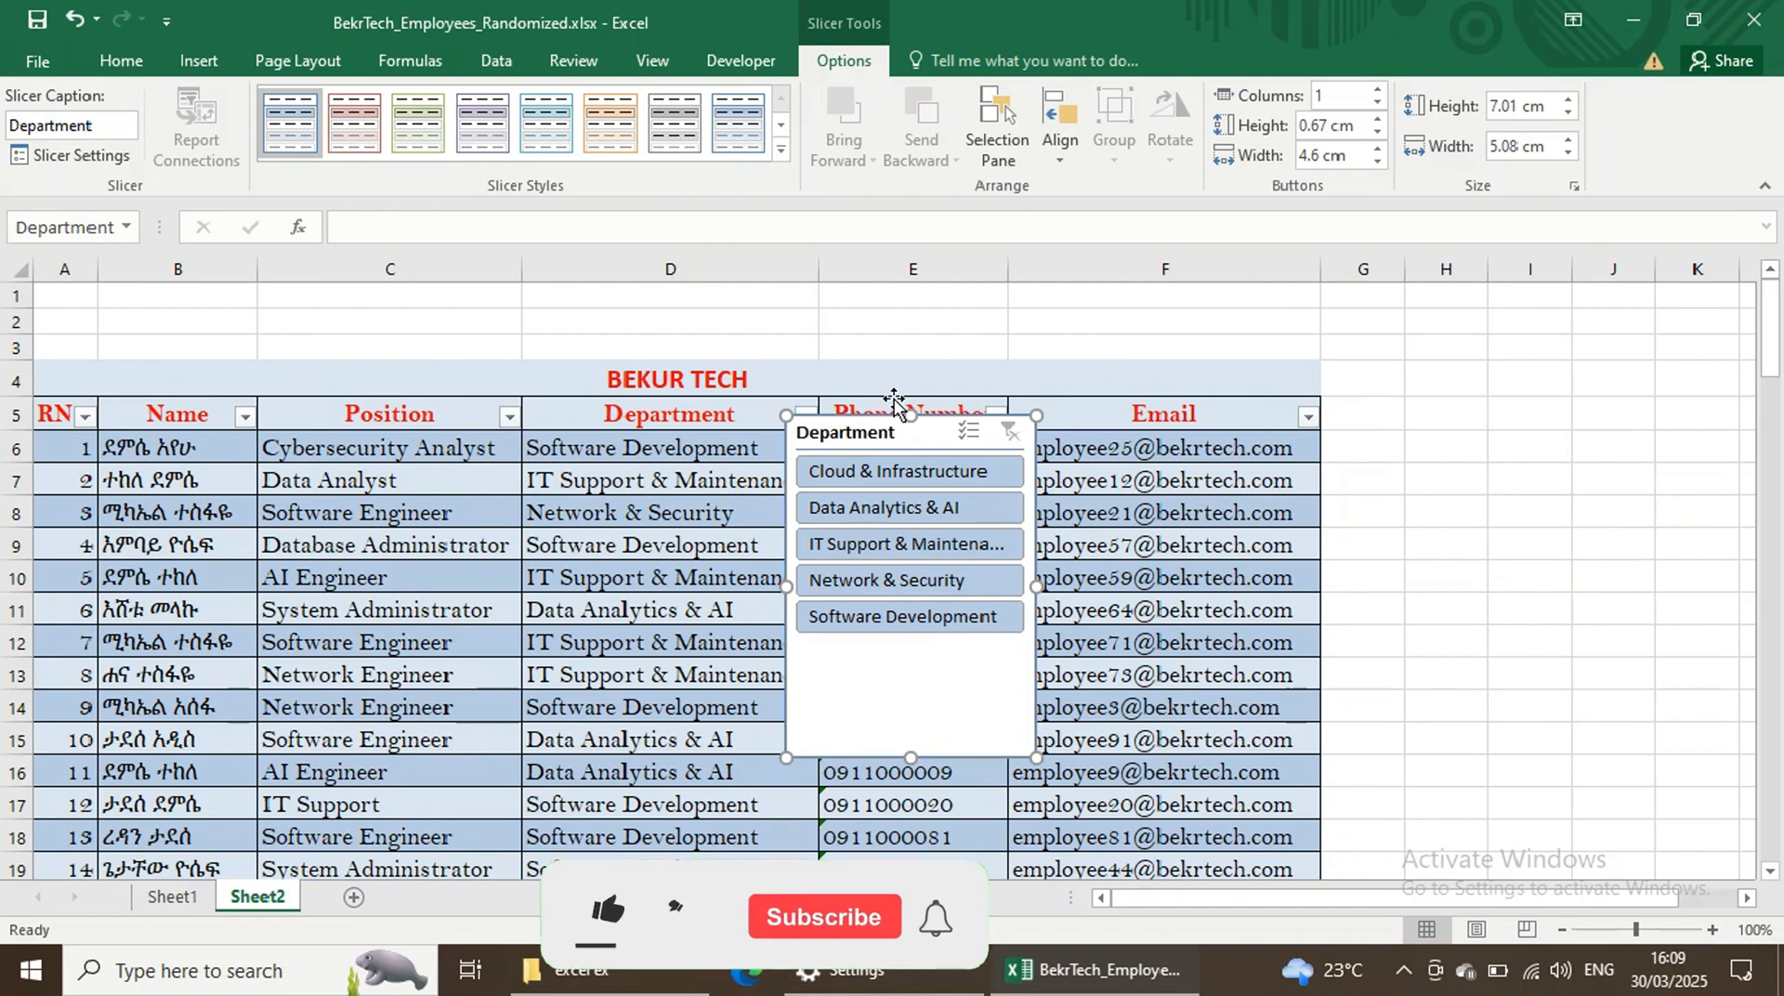
Widen the Department slicer to about 6.75 cm and arrange its buttons in 5 columns.
{"action": "left_click_drag", "start_coordinate": [919, 430], "coordinate": [834, 272]}
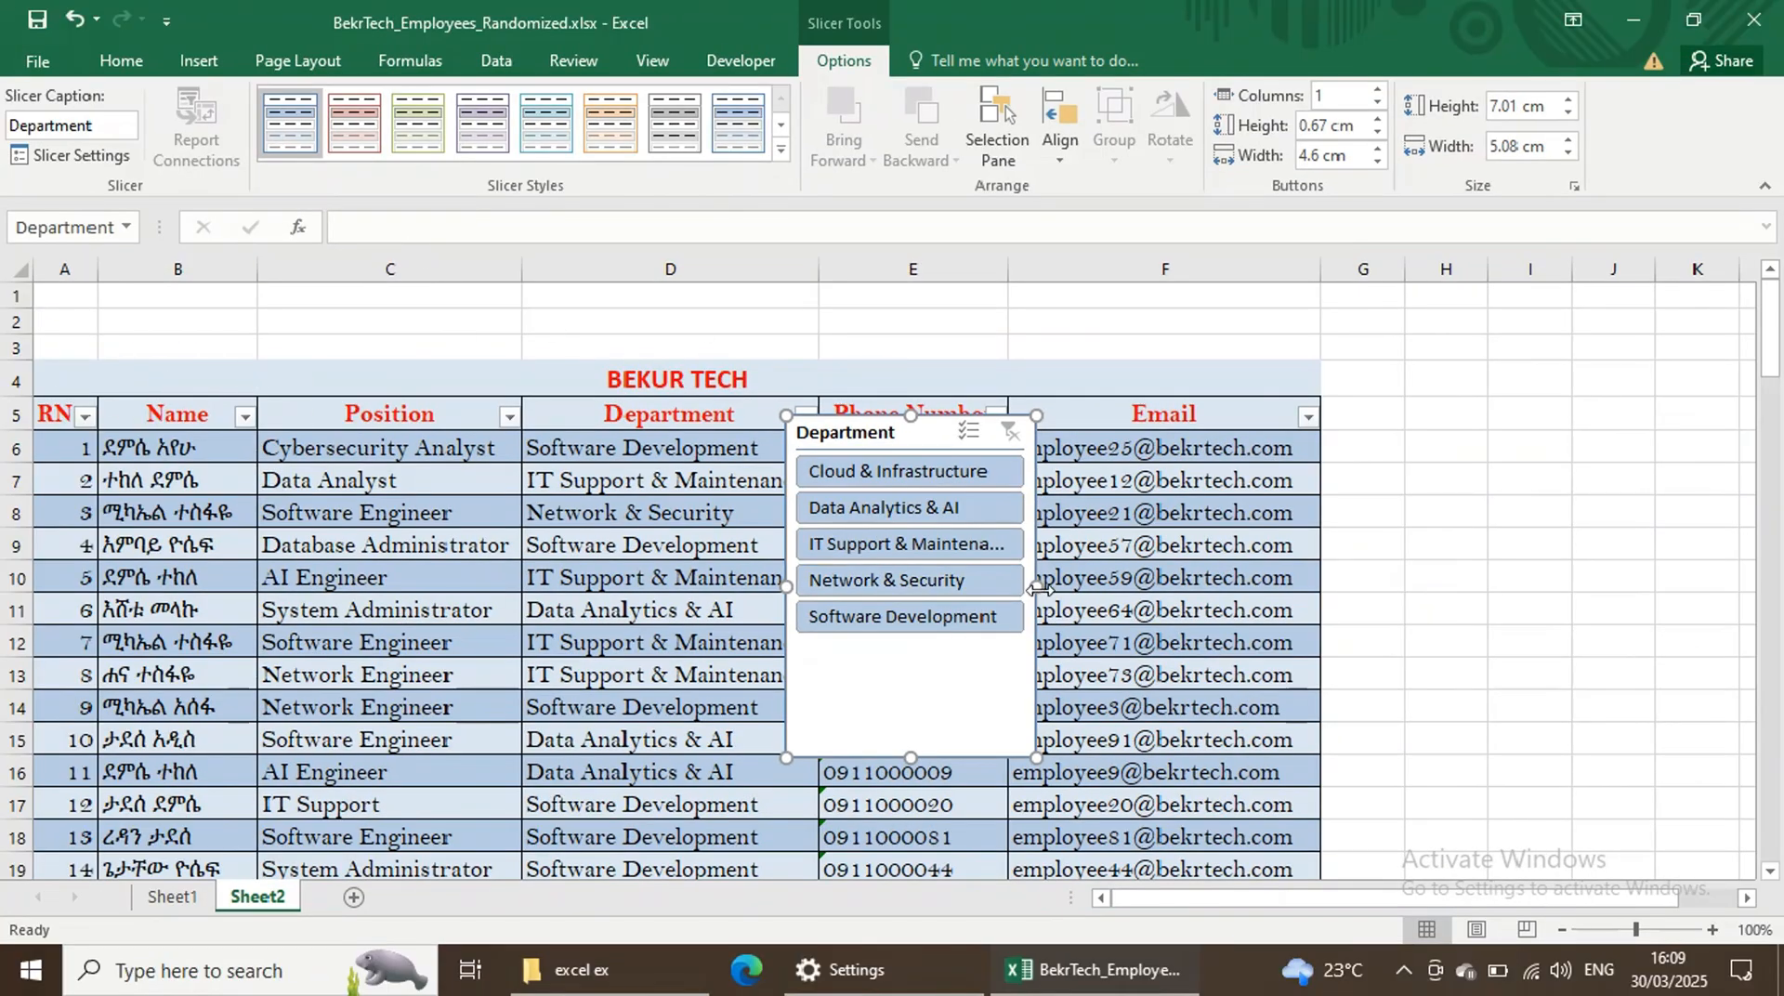
{"action": "left_click_drag", "start_coordinate": [1039, 587], "coordinate": [1116, 586]}
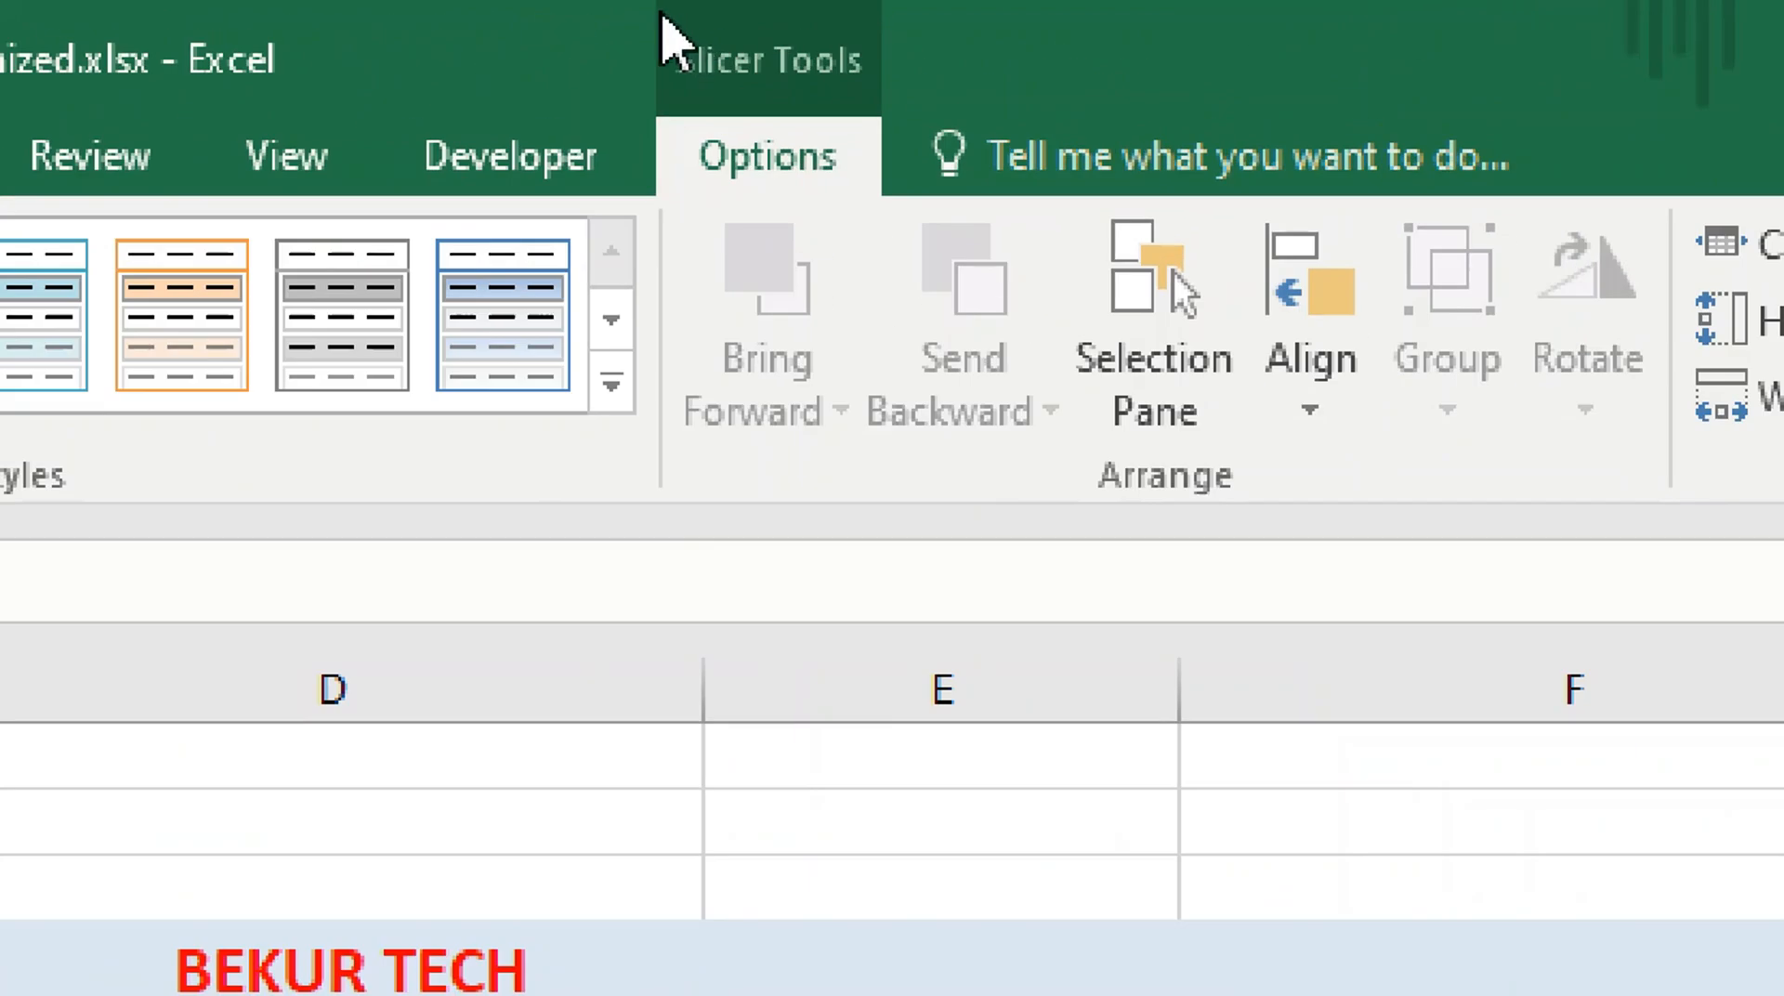
{"action": "key", "text": "alt"}
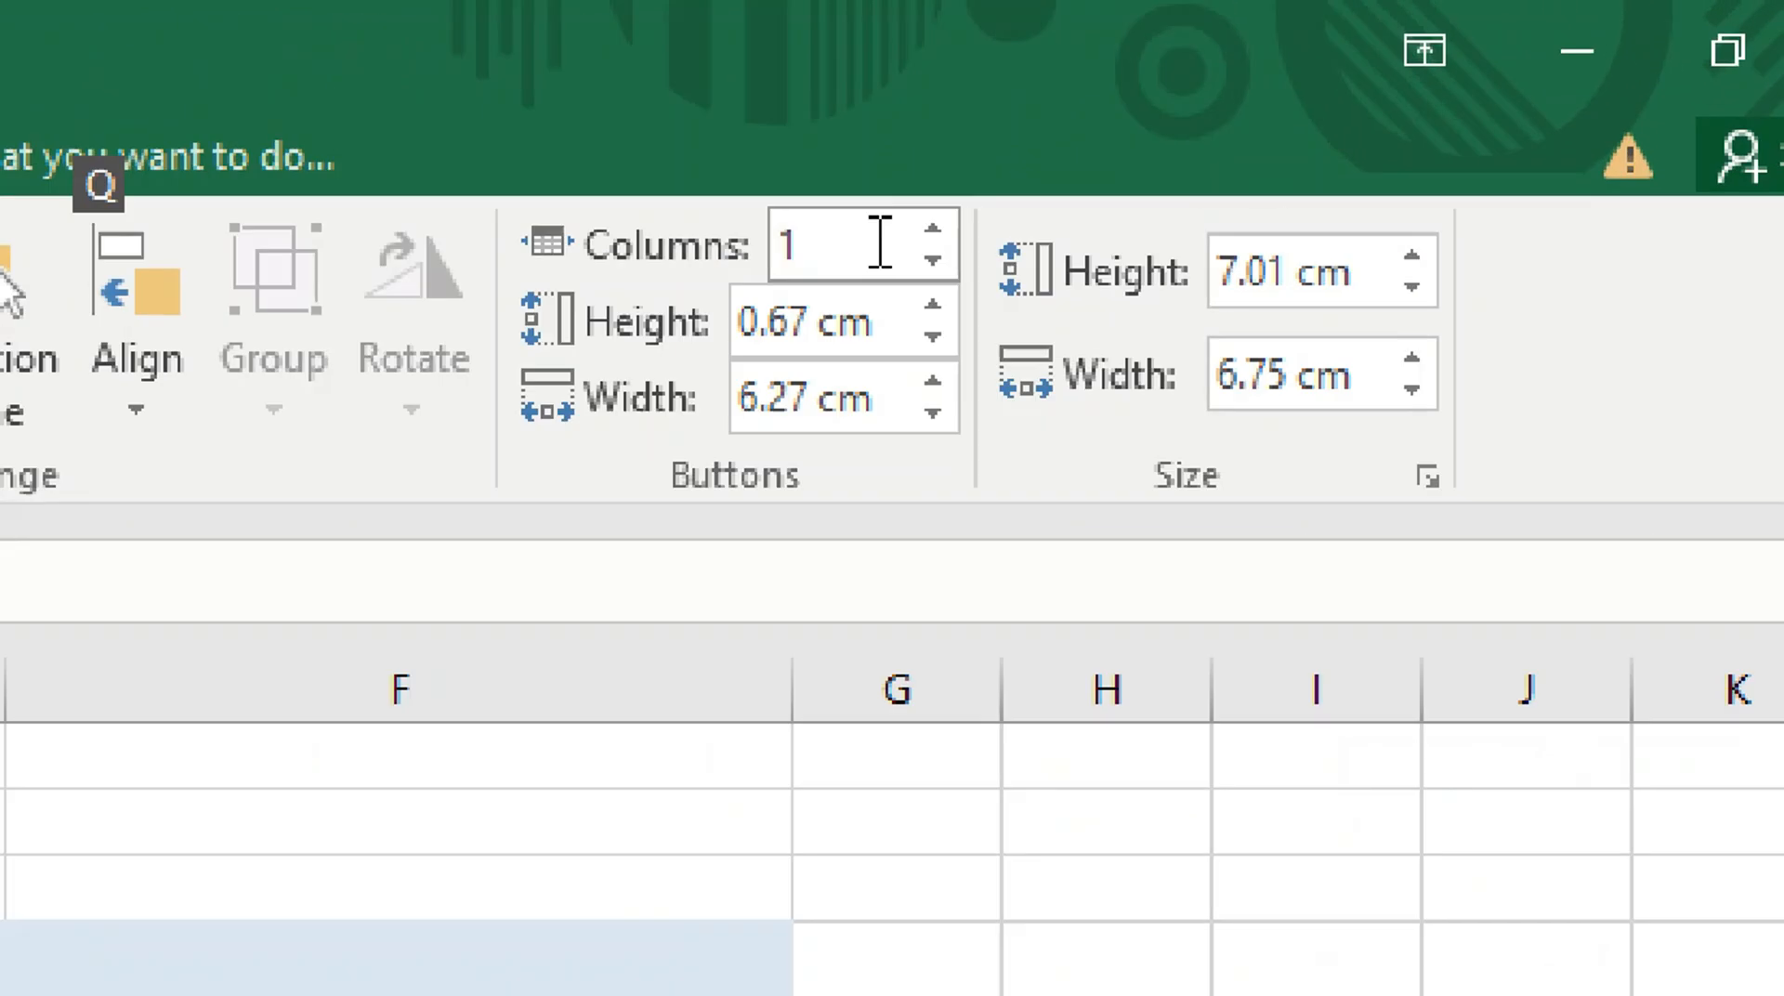
{"action": "left_click", "coordinate": [1354, 92]}
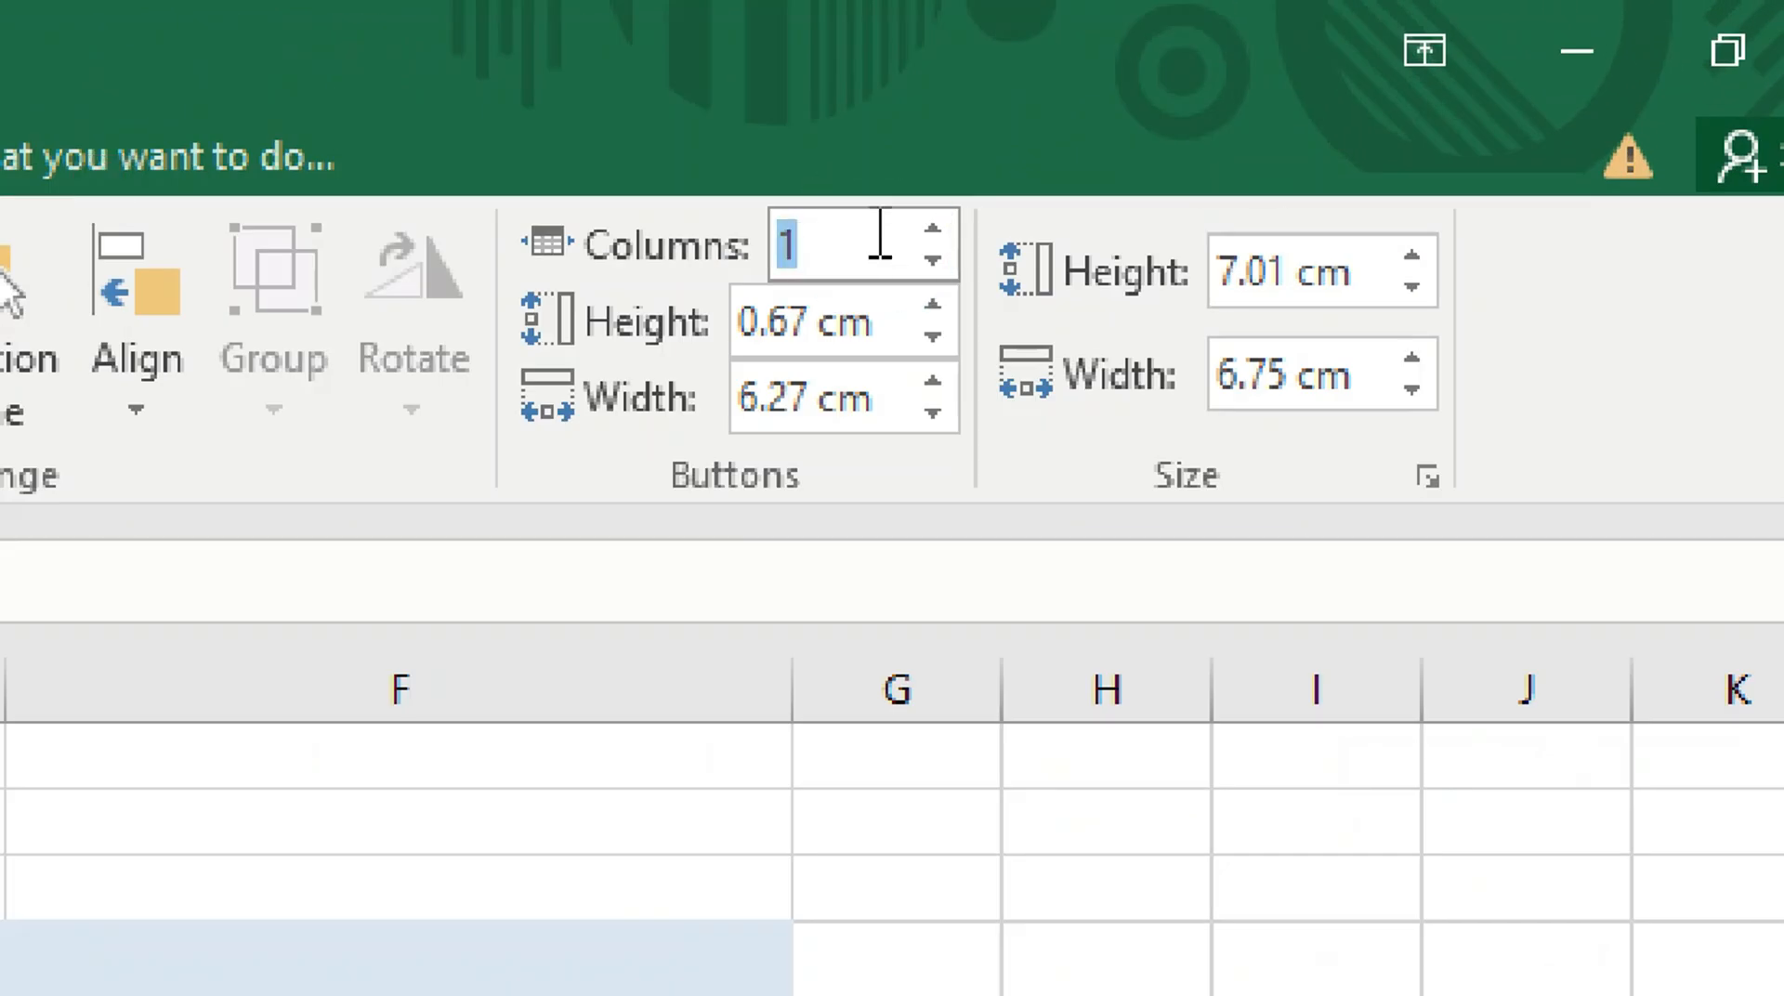
{"action": "type", "text": "5"}
{"action": "key", "text": "Return"}
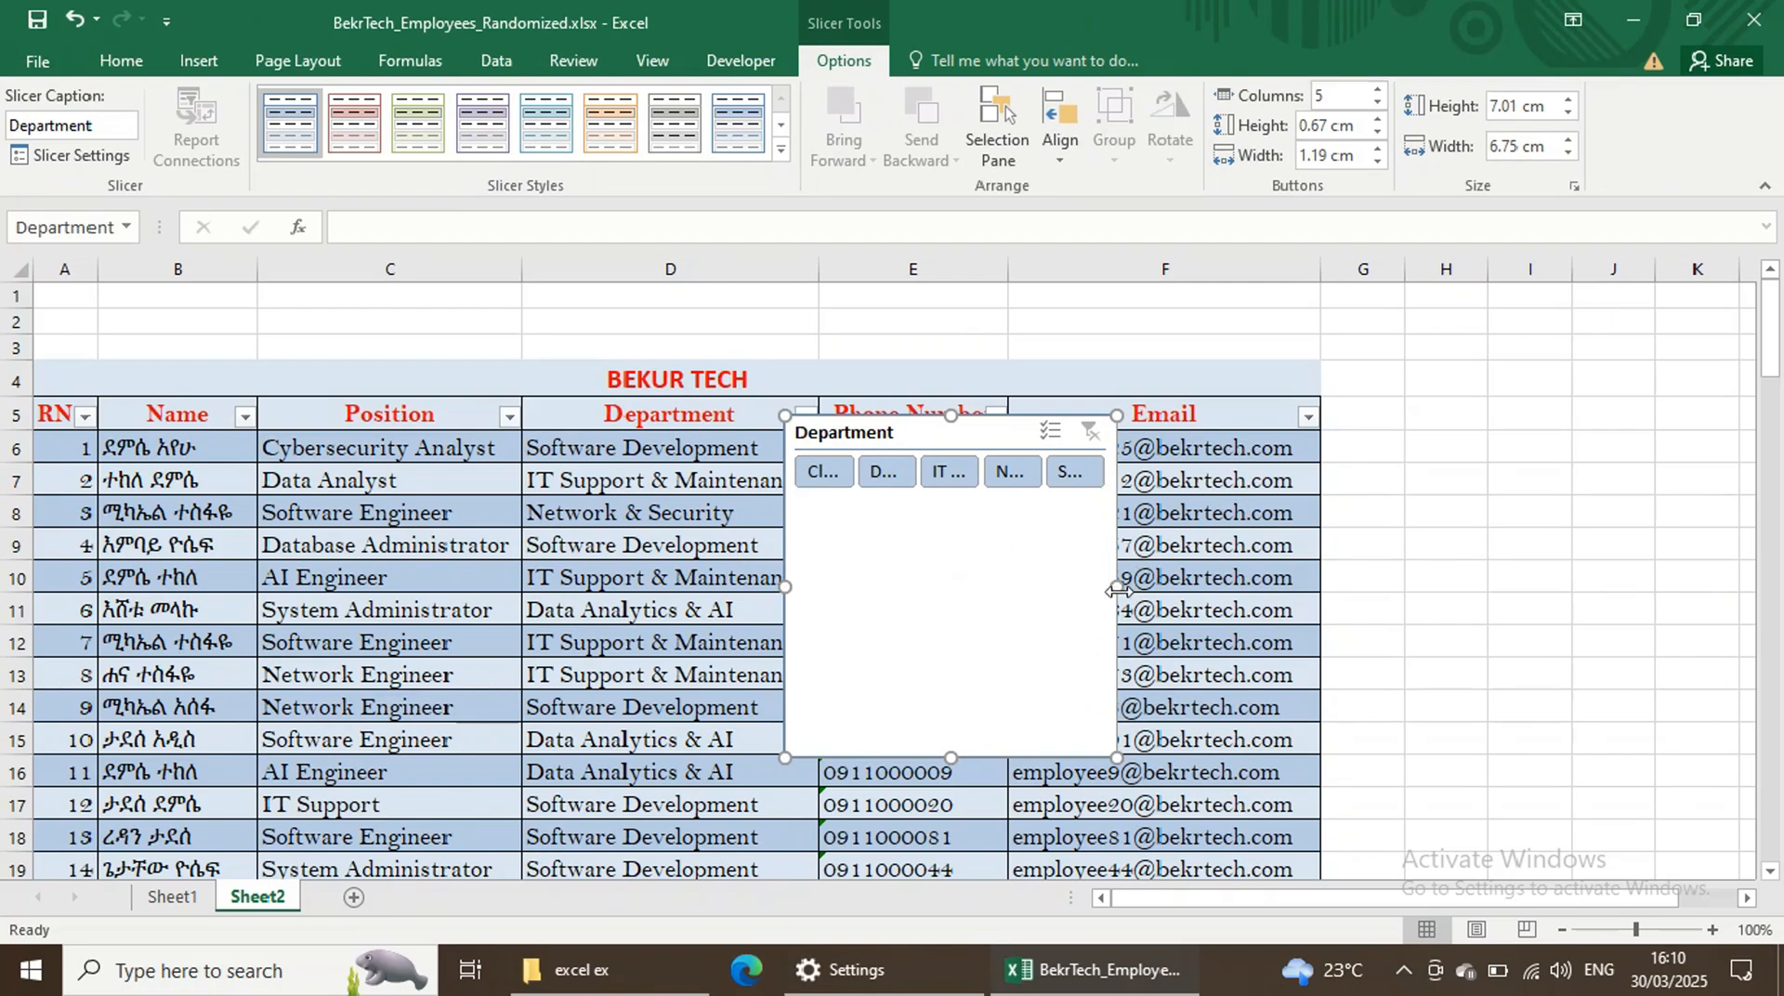
Resize the Department slicer to about 16.09 cm wide and 2.06 cm high.
{"action": "left_click_drag", "start_coordinate": [1117, 586], "coordinate": [1396, 586]}
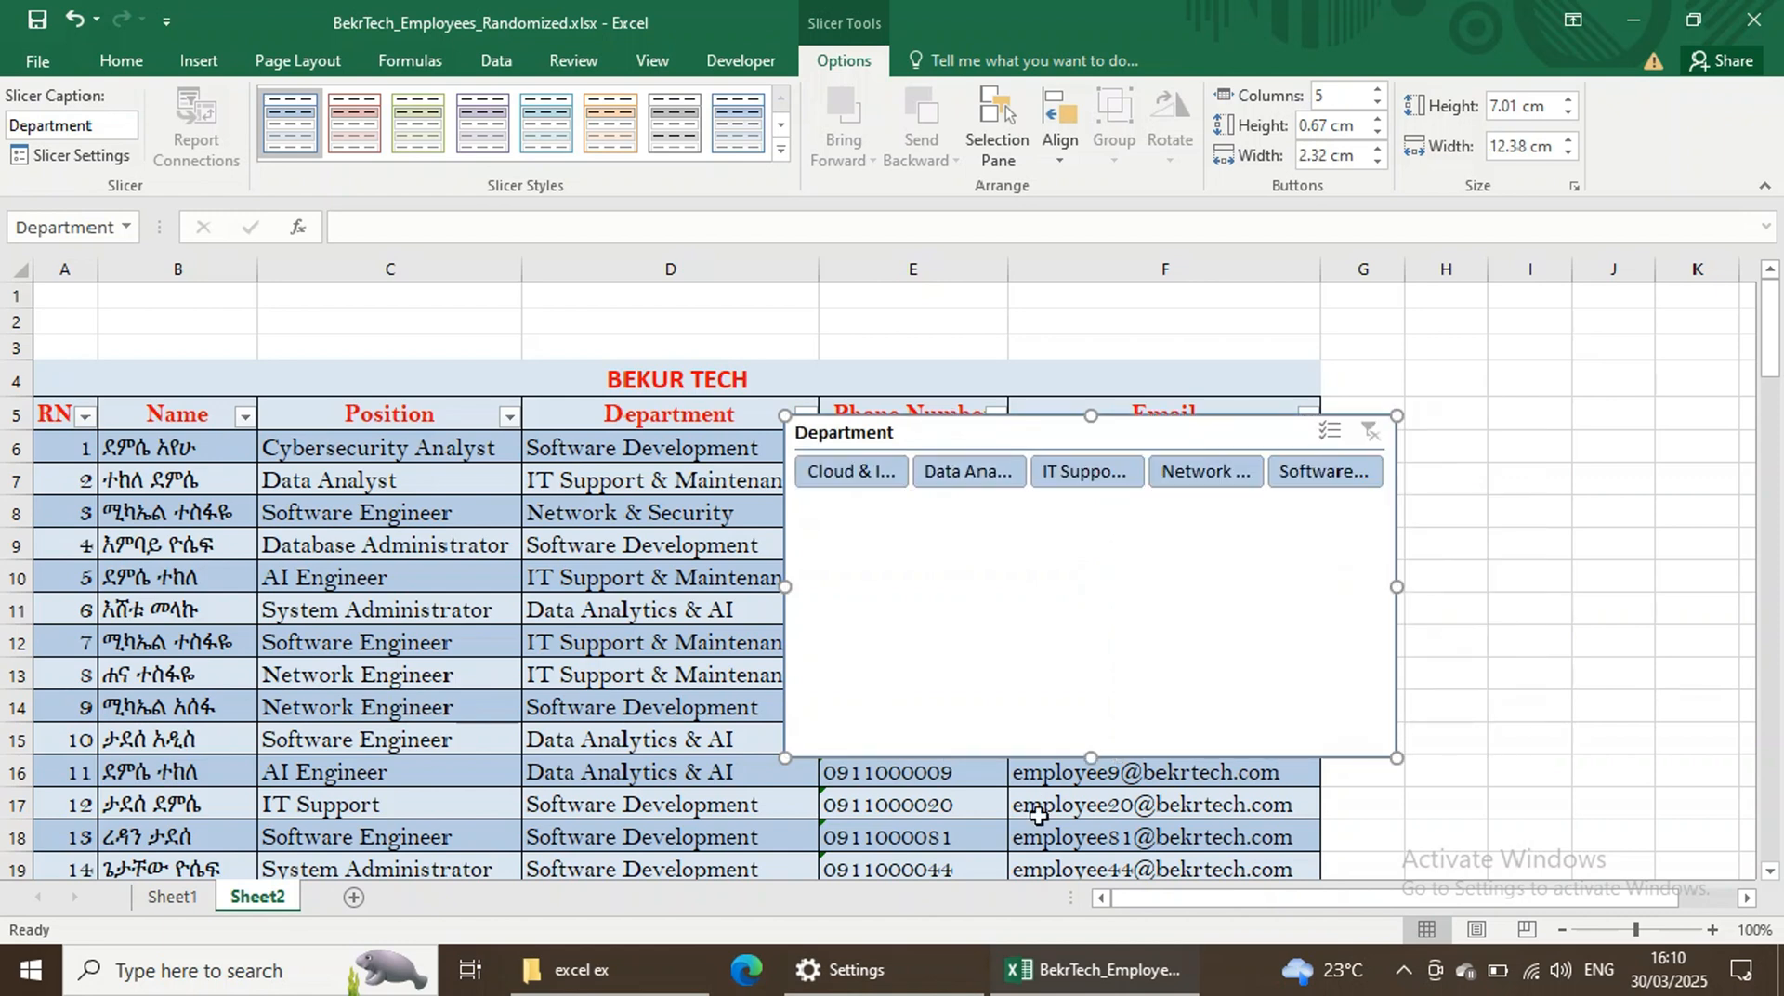
{"action": "left_click_drag", "start_coordinate": [1097, 760], "coordinate": [1110, 513]}
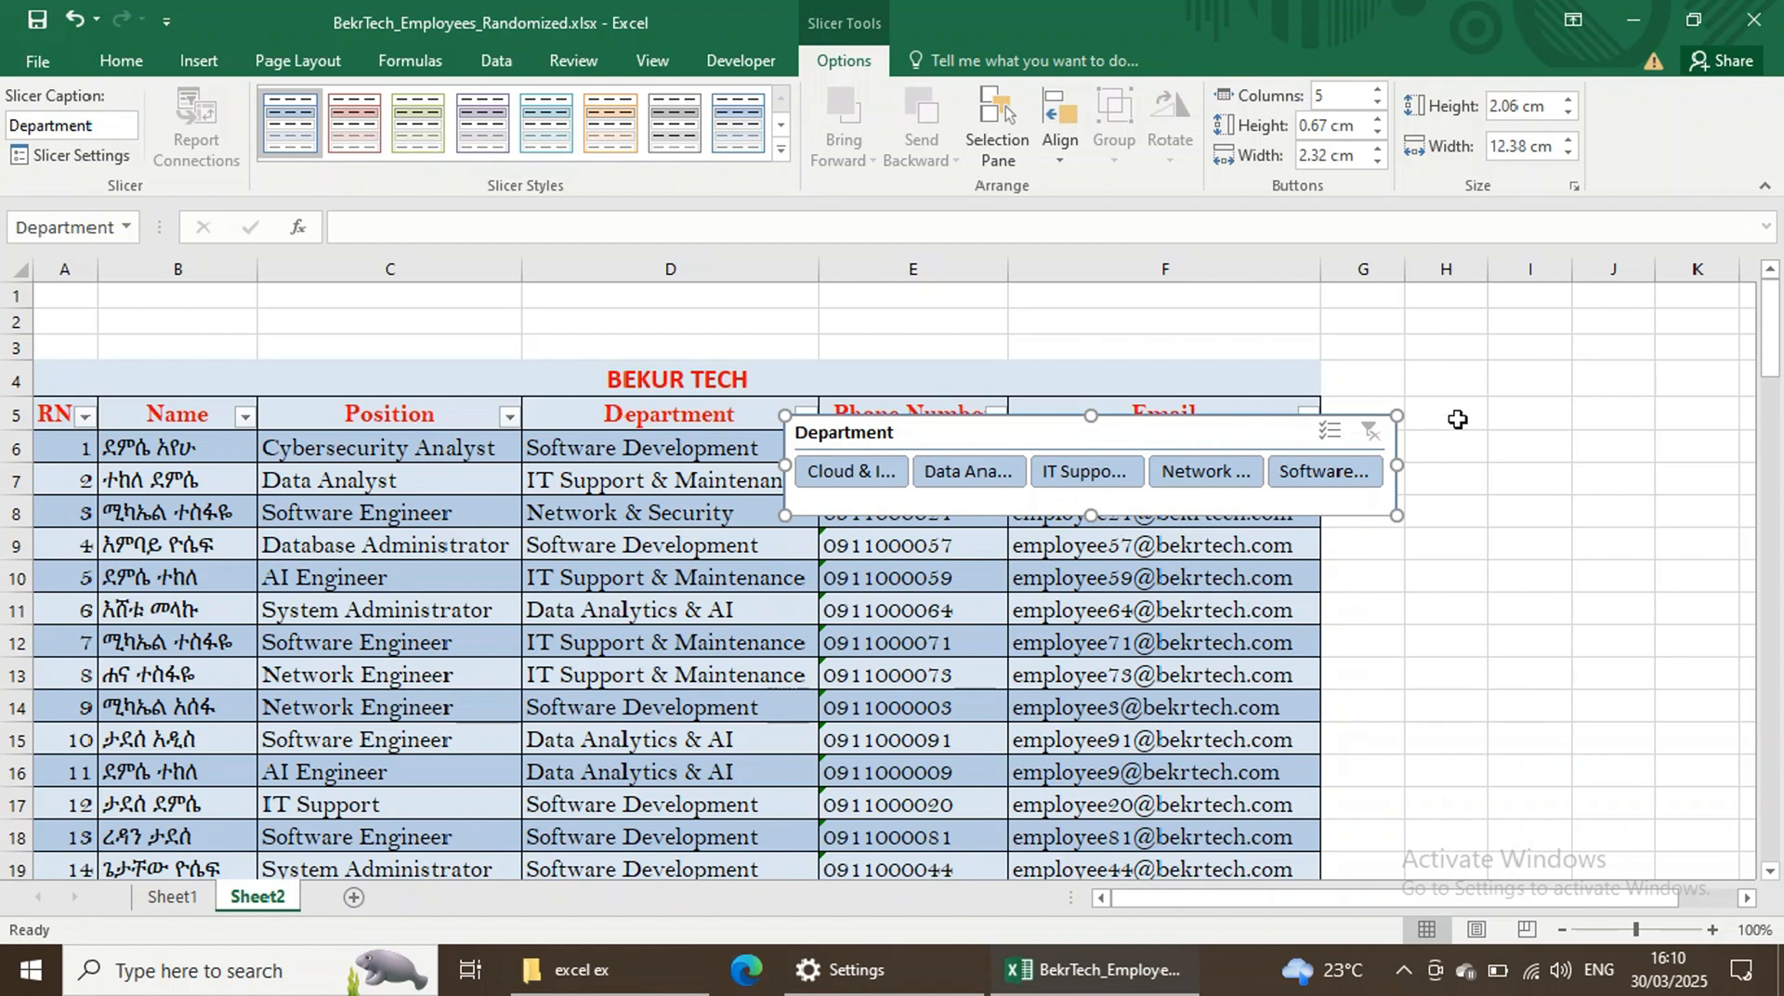
{"action": "left_click_drag", "start_coordinate": [1401, 462], "coordinate": [1579, 469]}
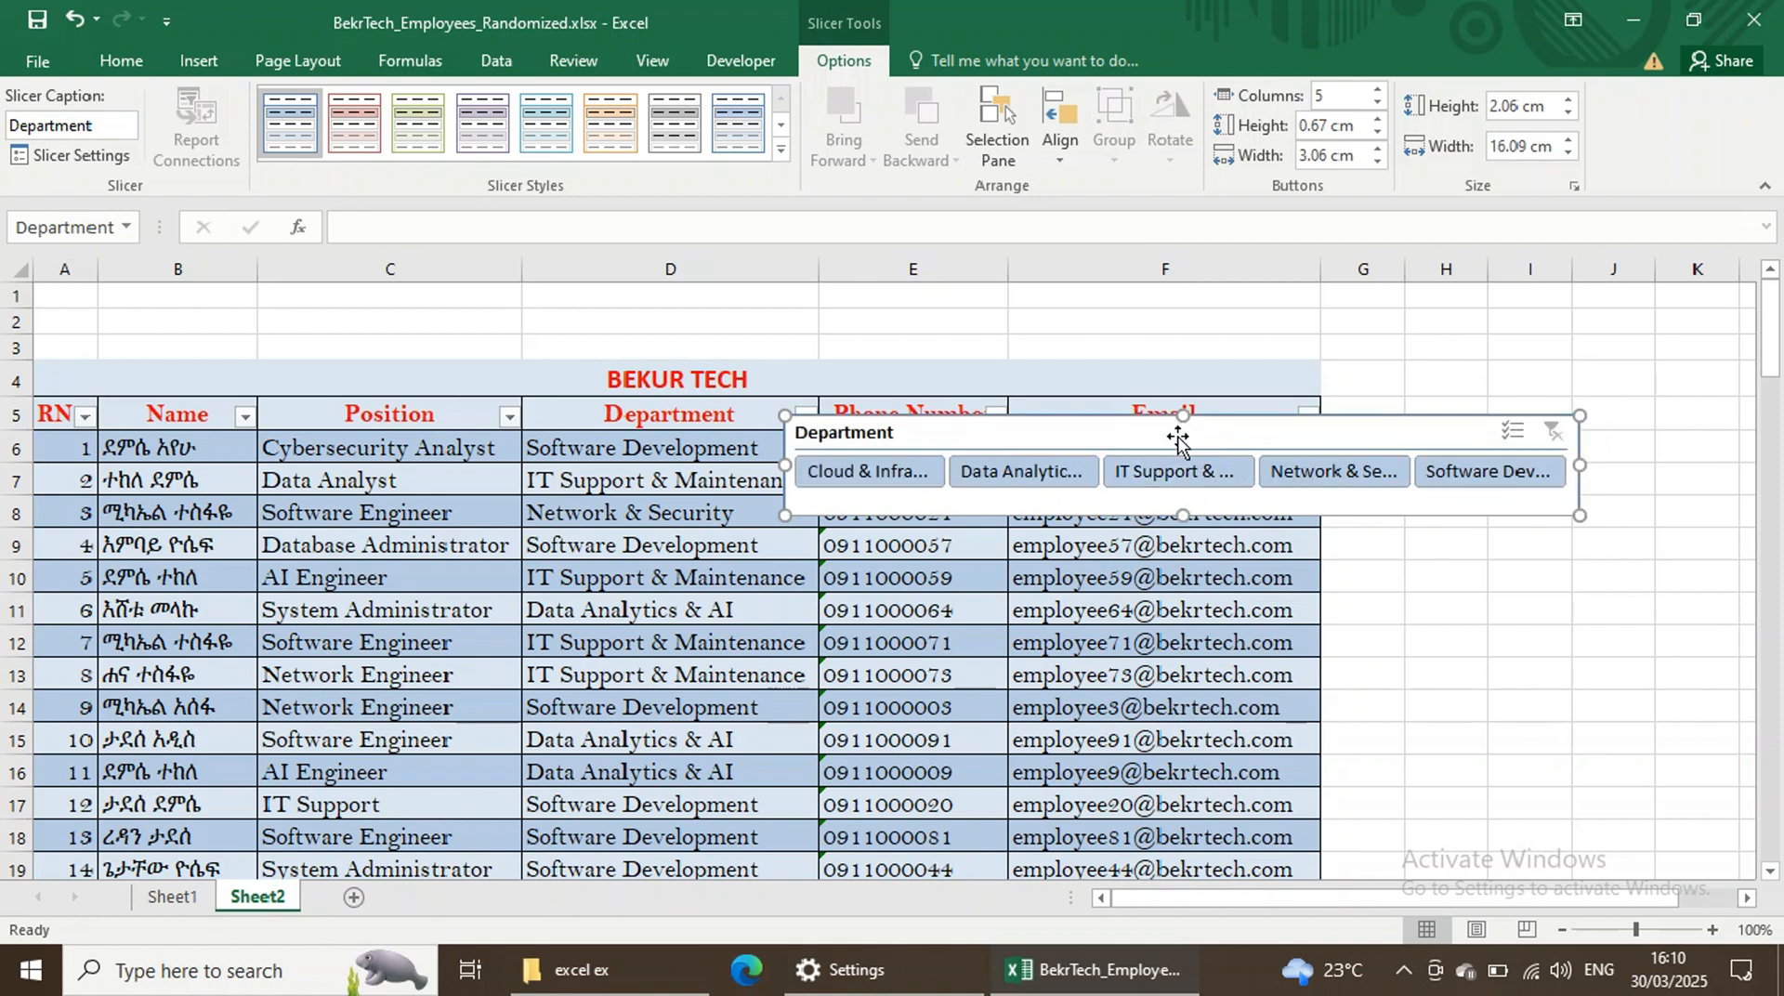
Move the Department slicer above the BEKUR TECH title row and reduce its height to about 1.72 cm.
{"action": "left_click_drag", "start_coordinate": [1235, 439], "coordinate": [262, 284]}
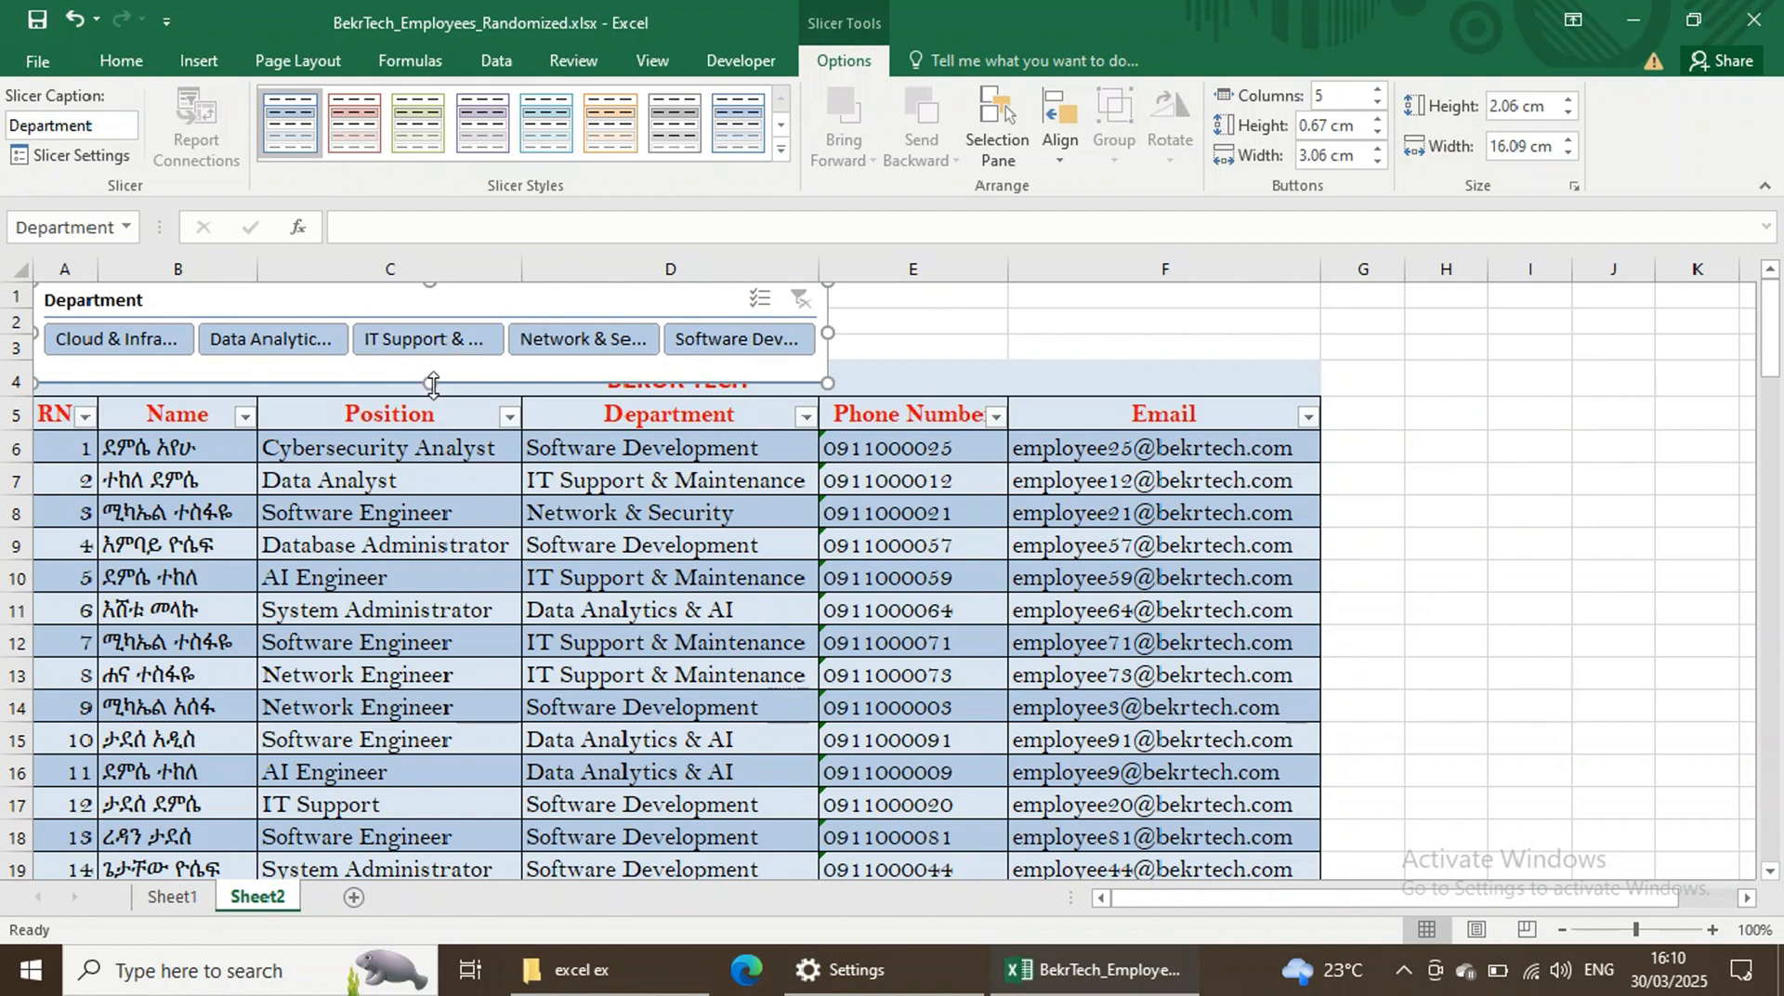
{"action": "mouse_move", "coordinate": [433, 383]}
{"action": "left_mouse_down"}
{"action": "mouse_move", "coordinate": [442, 349]}
{"action": "mouse_move", "coordinate": [436, 366]}
{"action": "left_mouse_up"}
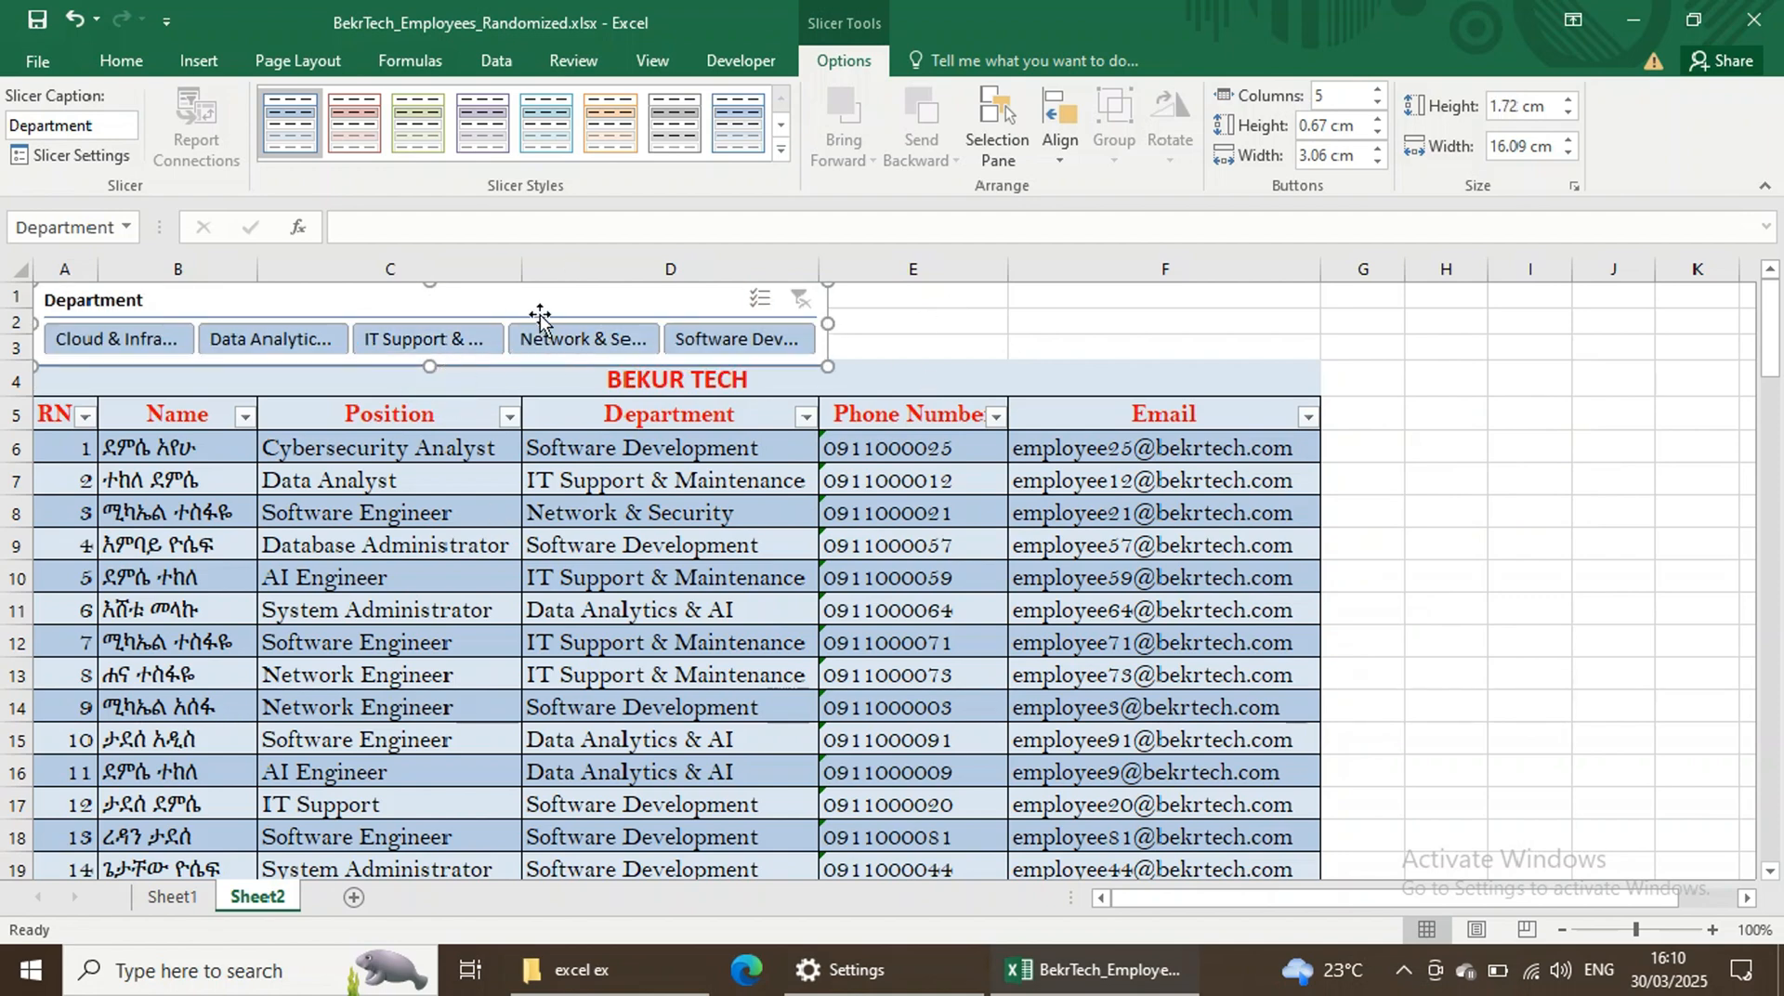
{"action": "left_click_drag", "start_coordinate": [539, 316], "coordinate": [1131, 319]}
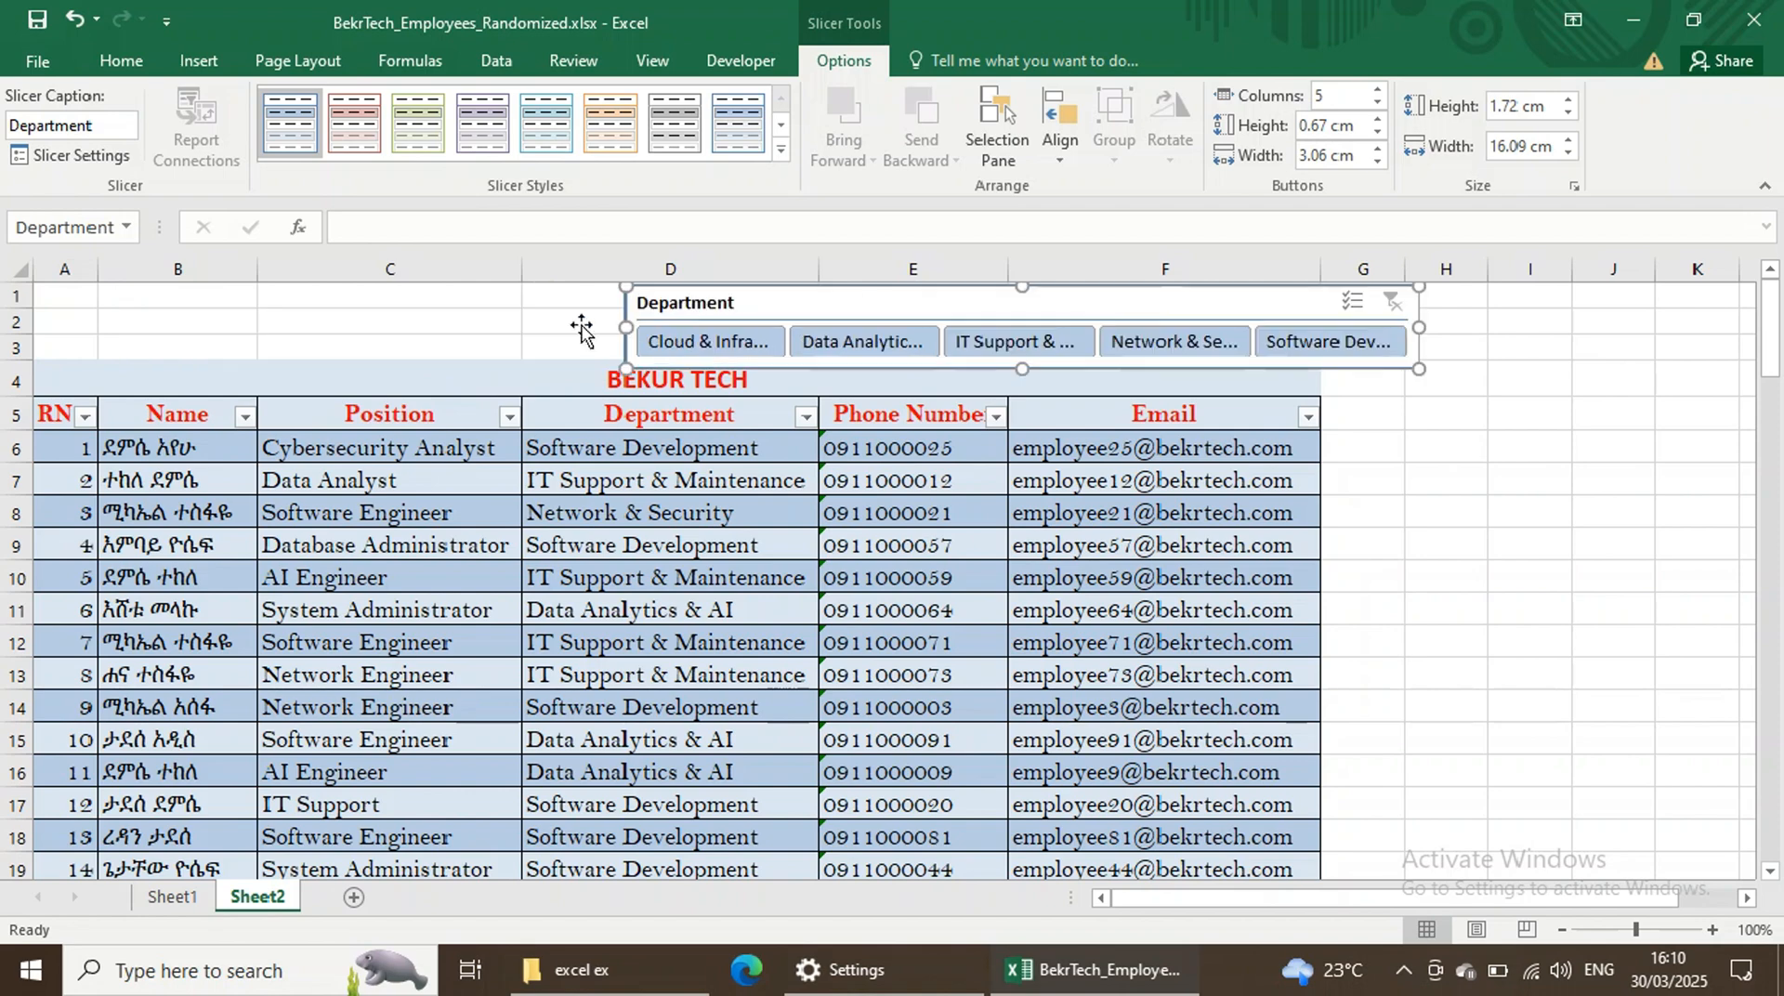
Insert a blank row at row 3 and center the Department slicer in the empty rows above the title.
{"action": "right_click", "coordinate": [19, 348]}
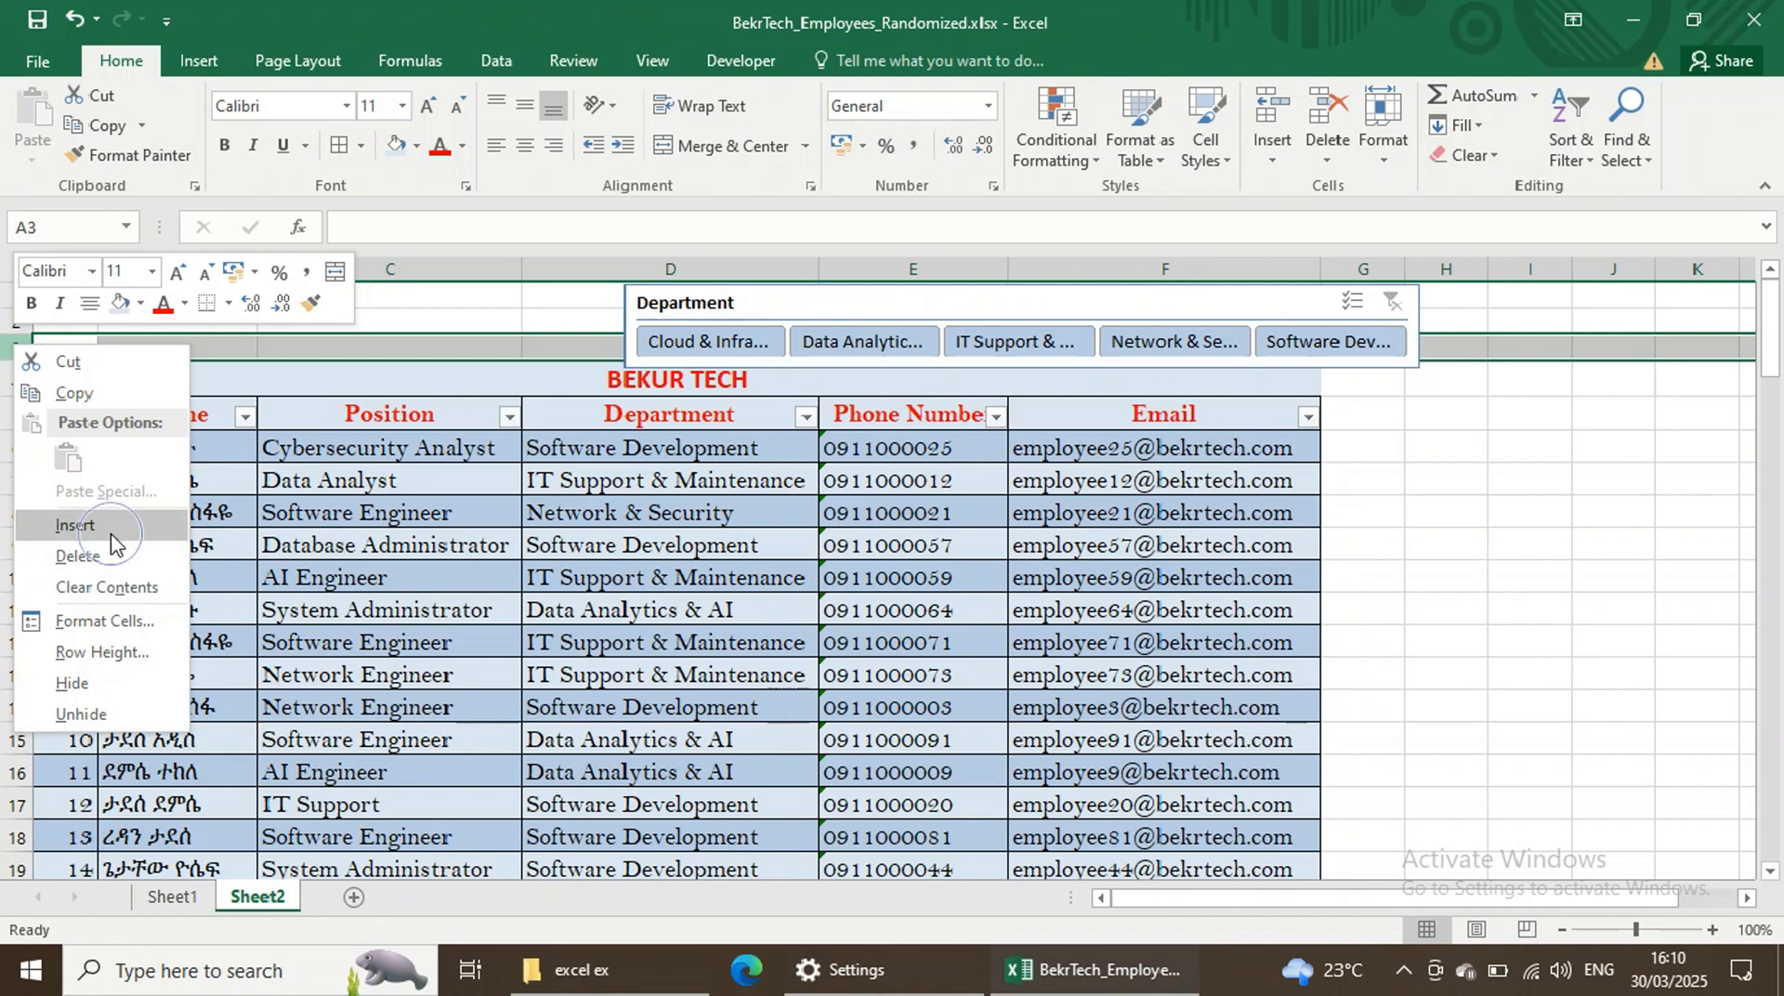
{"action": "left_click", "coordinate": [74, 525]}
{"action": "left_click_drag", "start_coordinate": [842, 304], "coordinate": [277, 271]}
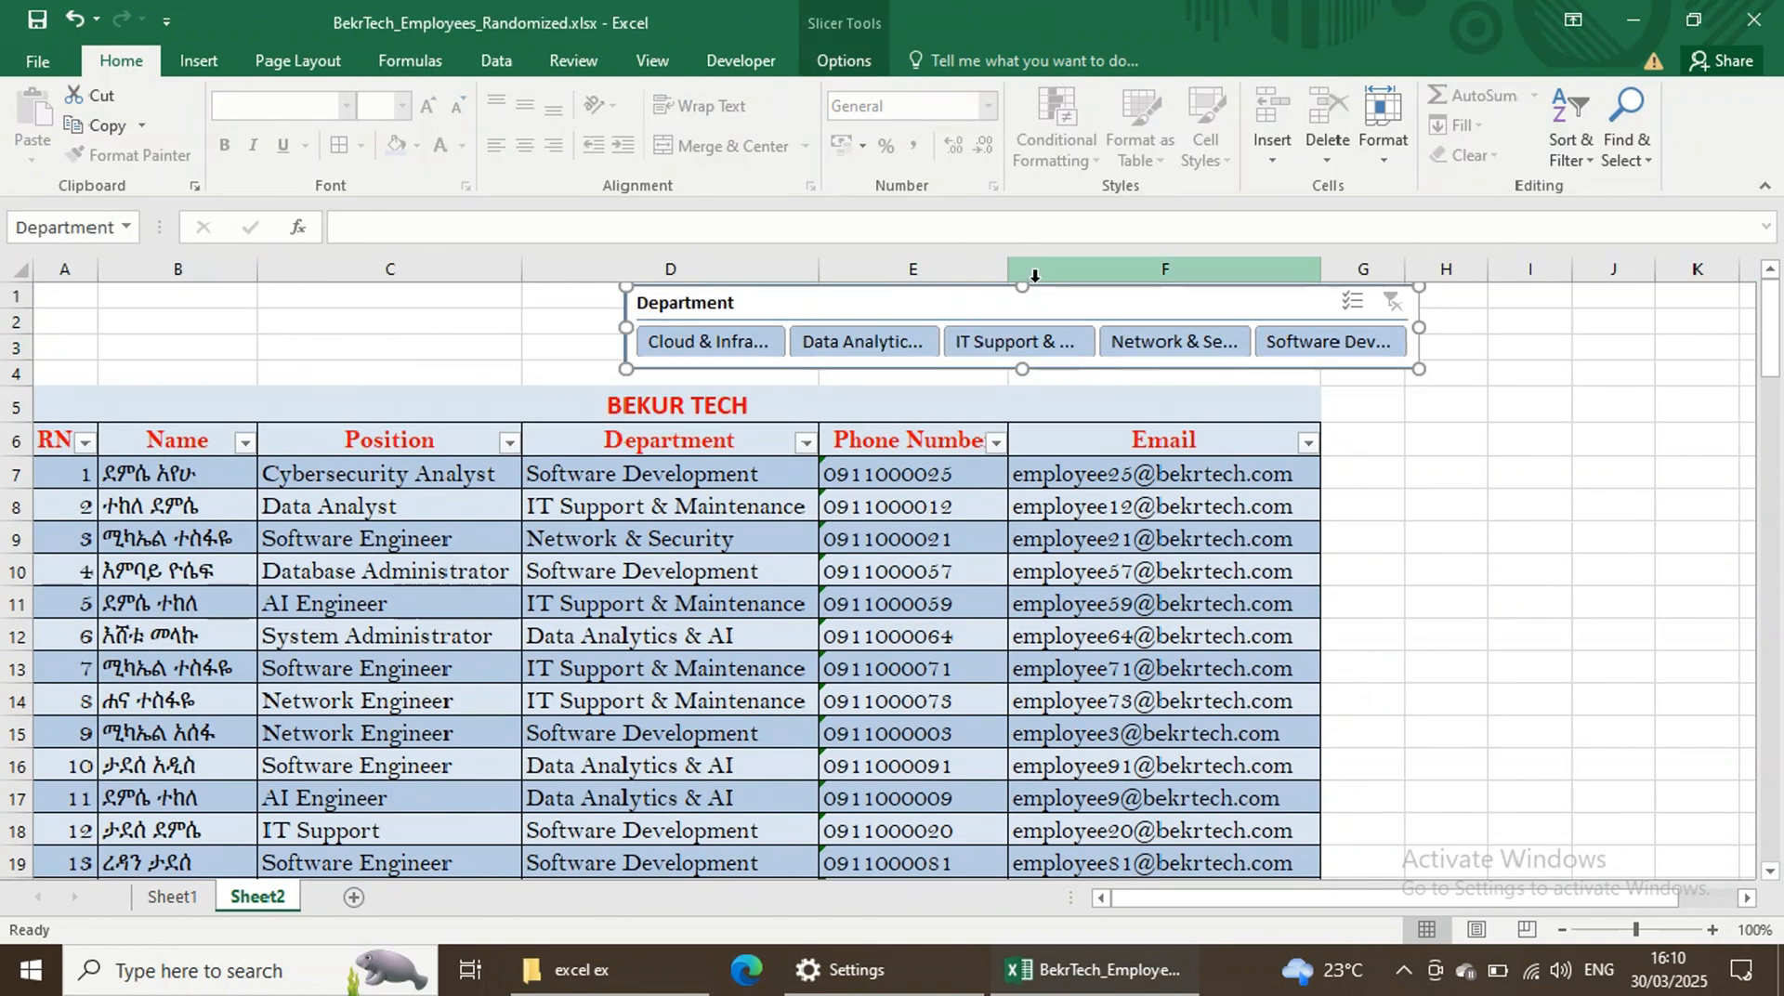
{"action": "left_click_drag", "start_coordinate": [1087, 305], "coordinate": [833, 315]}
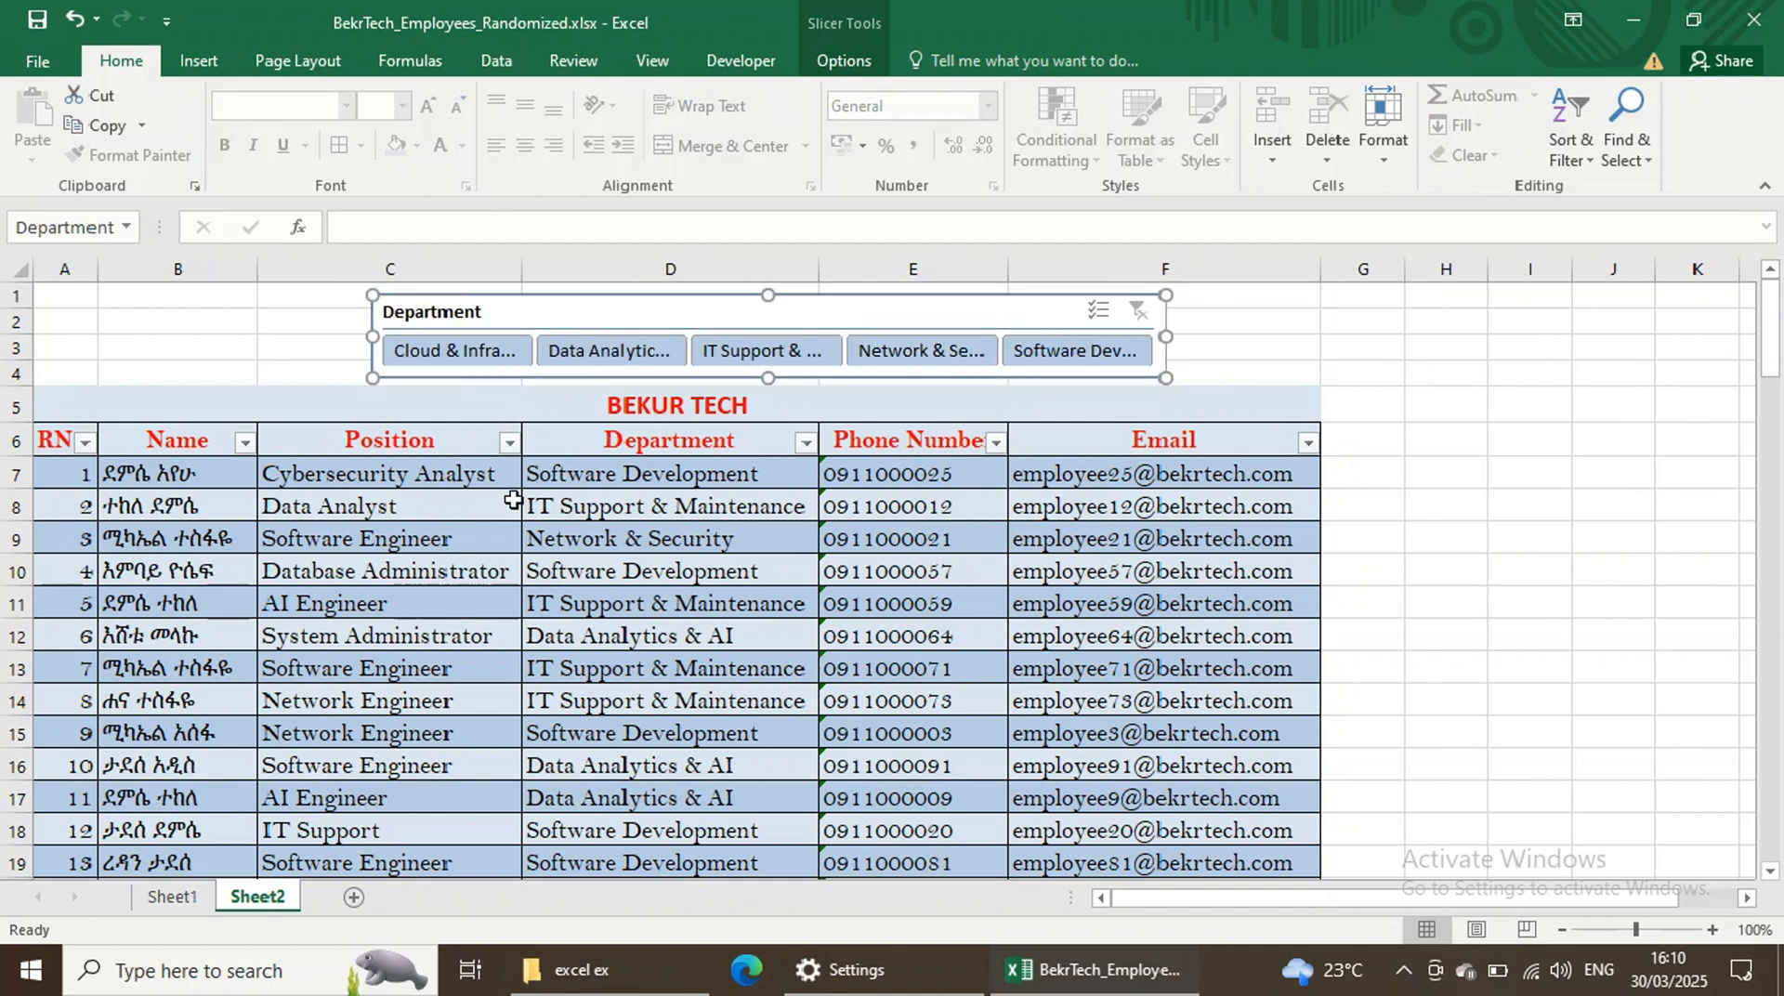
Filter the table to Cloud & Infrastructure with the slicer and look through the filtered employee rows.
{"action": "left_click", "coordinate": [469, 361]}
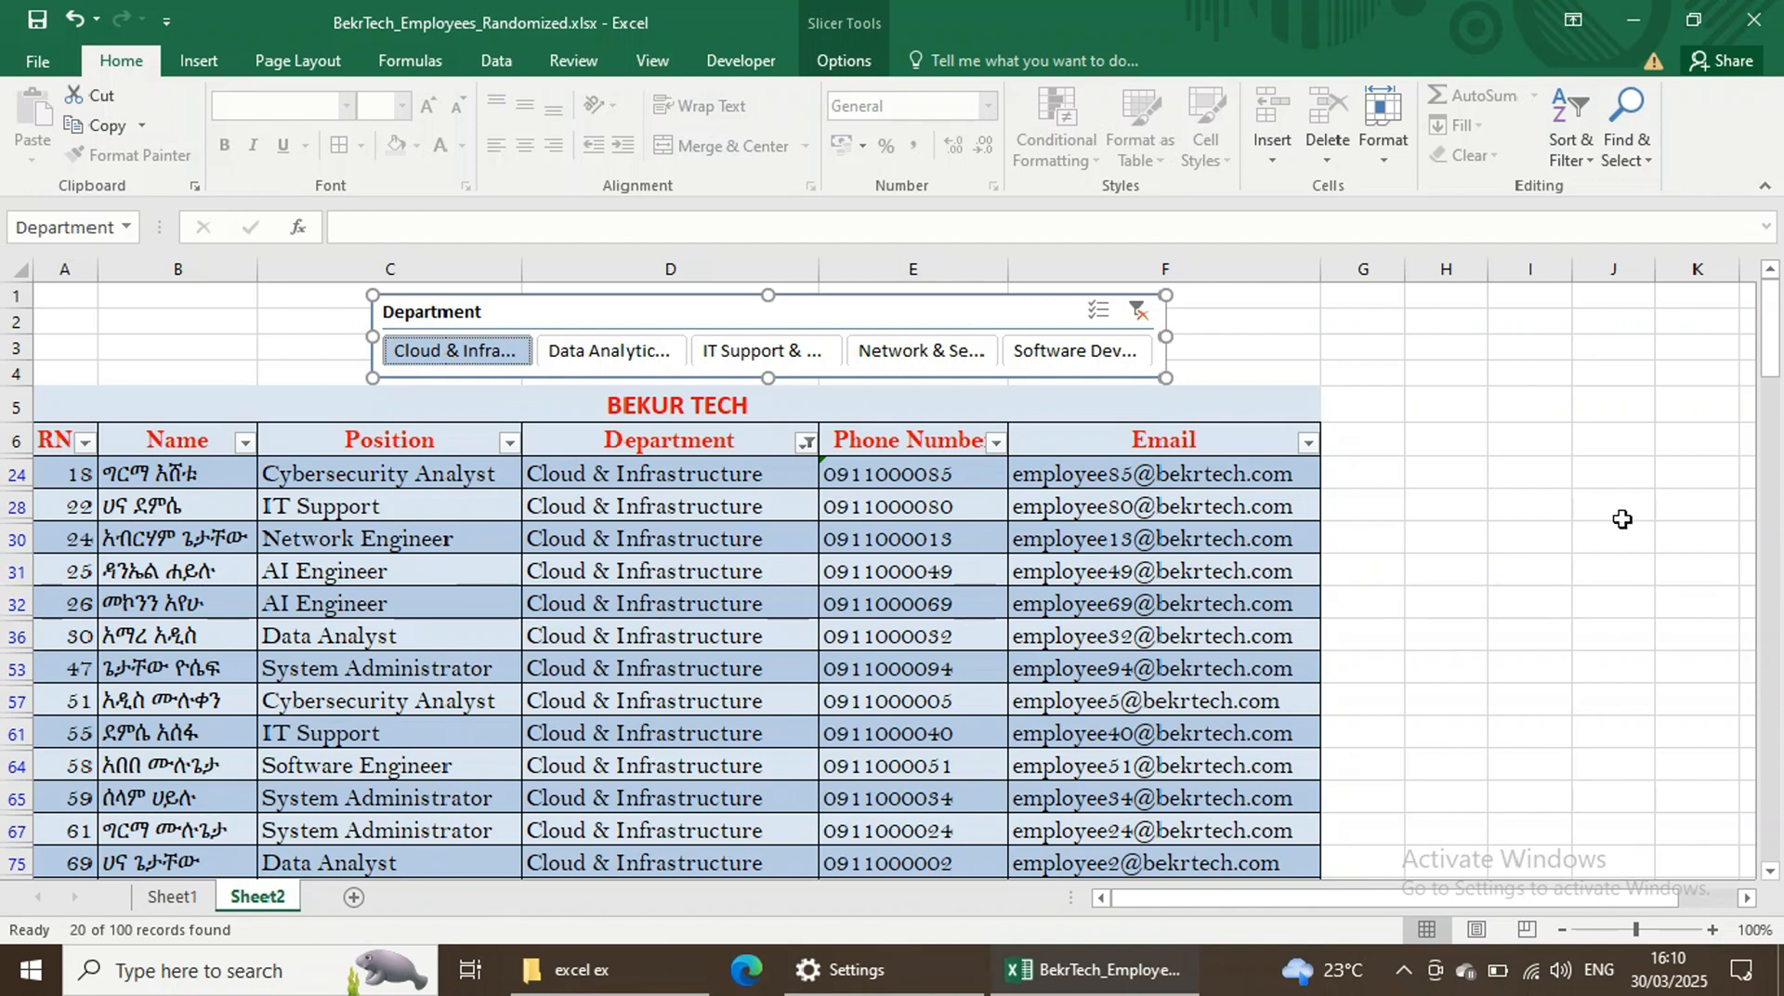
{"action": "left_click", "coordinate": [1250, 622]}
{"action": "scroll", "coordinate": [745, 681], "scroll_direction": "down", "scroll_amount": 4}
{"action": "scroll", "coordinate": [641, 517], "scroll_direction": "up", "scroll_amount": 4}
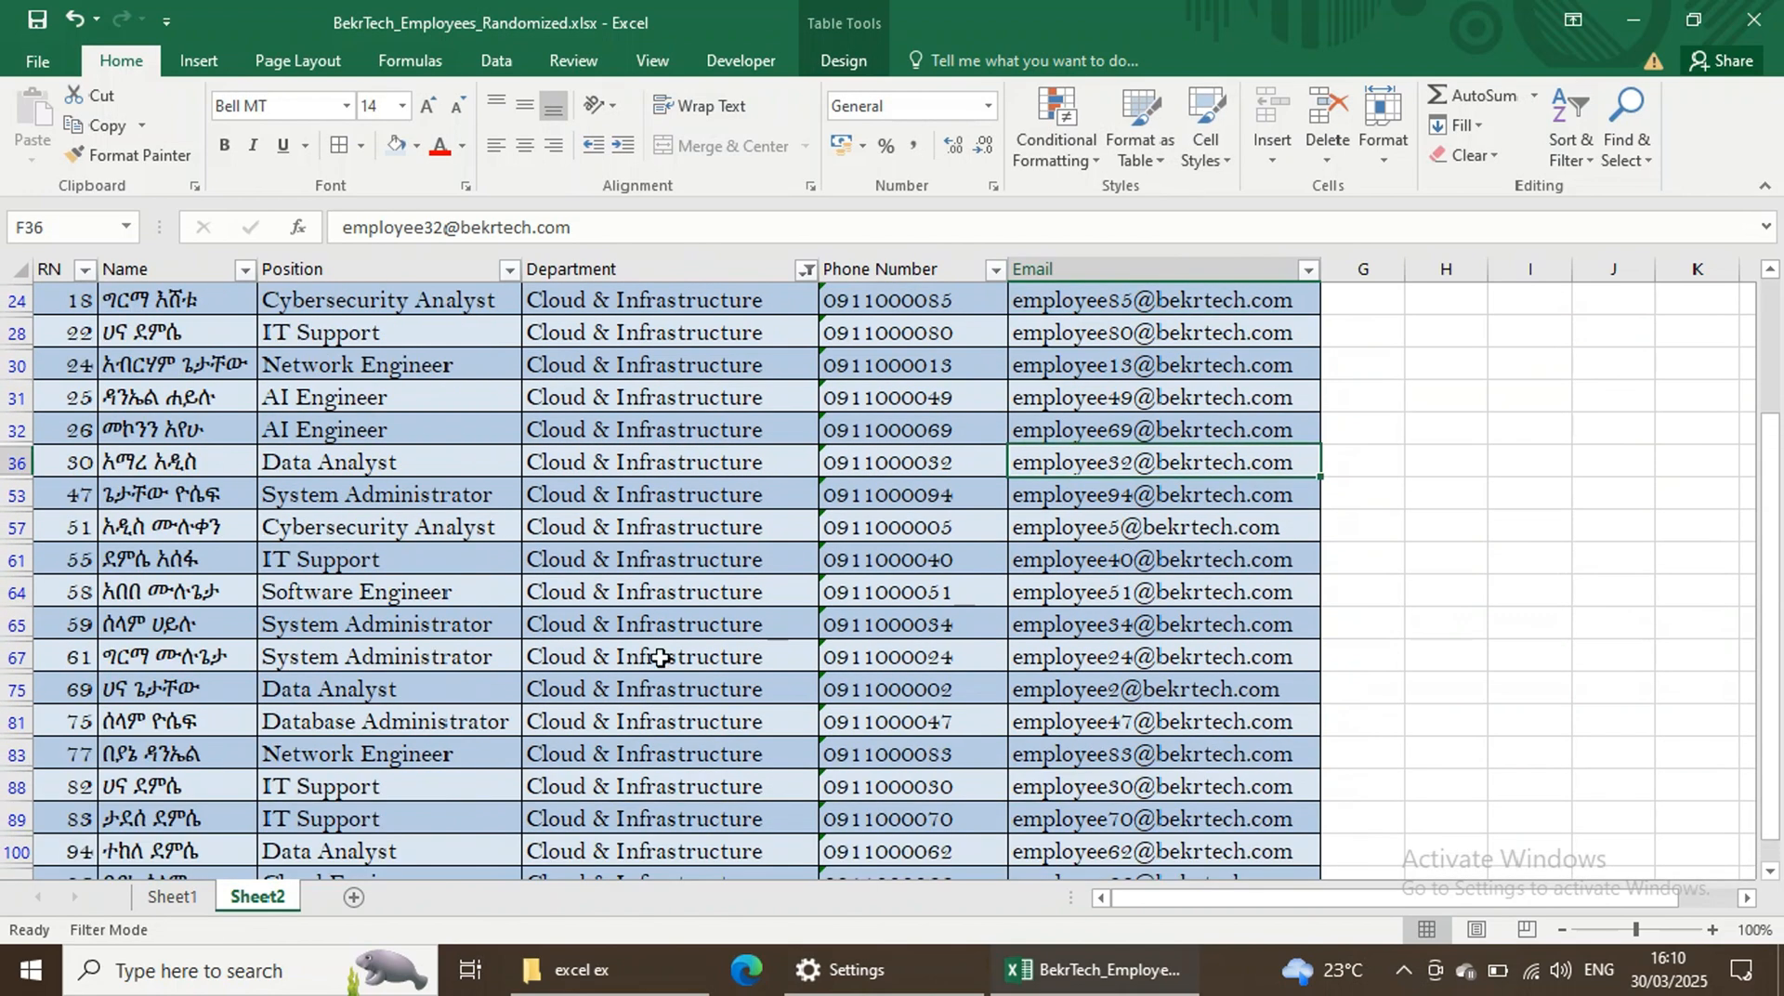
{"action": "scroll", "coordinate": [637, 437], "scroll_direction": "up", "scroll_amount": 2}
{"action": "scroll", "coordinate": [650, 446], "scroll_direction": "down", "scroll_amount": 2}
{"action": "scroll", "coordinate": [641, 427], "scroll_direction": "up", "scroll_amount": 2}
{"action": "scroll", "coordinate": [641, 360], "scroll_direction": "down", "scroll_amount": 1}
Switch the slicer filter through Data Analytics & AI, IT Support & Maintenance and Network & Security, ending on Software Development.
{"action": "left_click", "coordinate": [643, 365]}
{"action": "scroll", "coordinate": [643, 362], "scroll_direction": "up", "scroll_amount": 1}
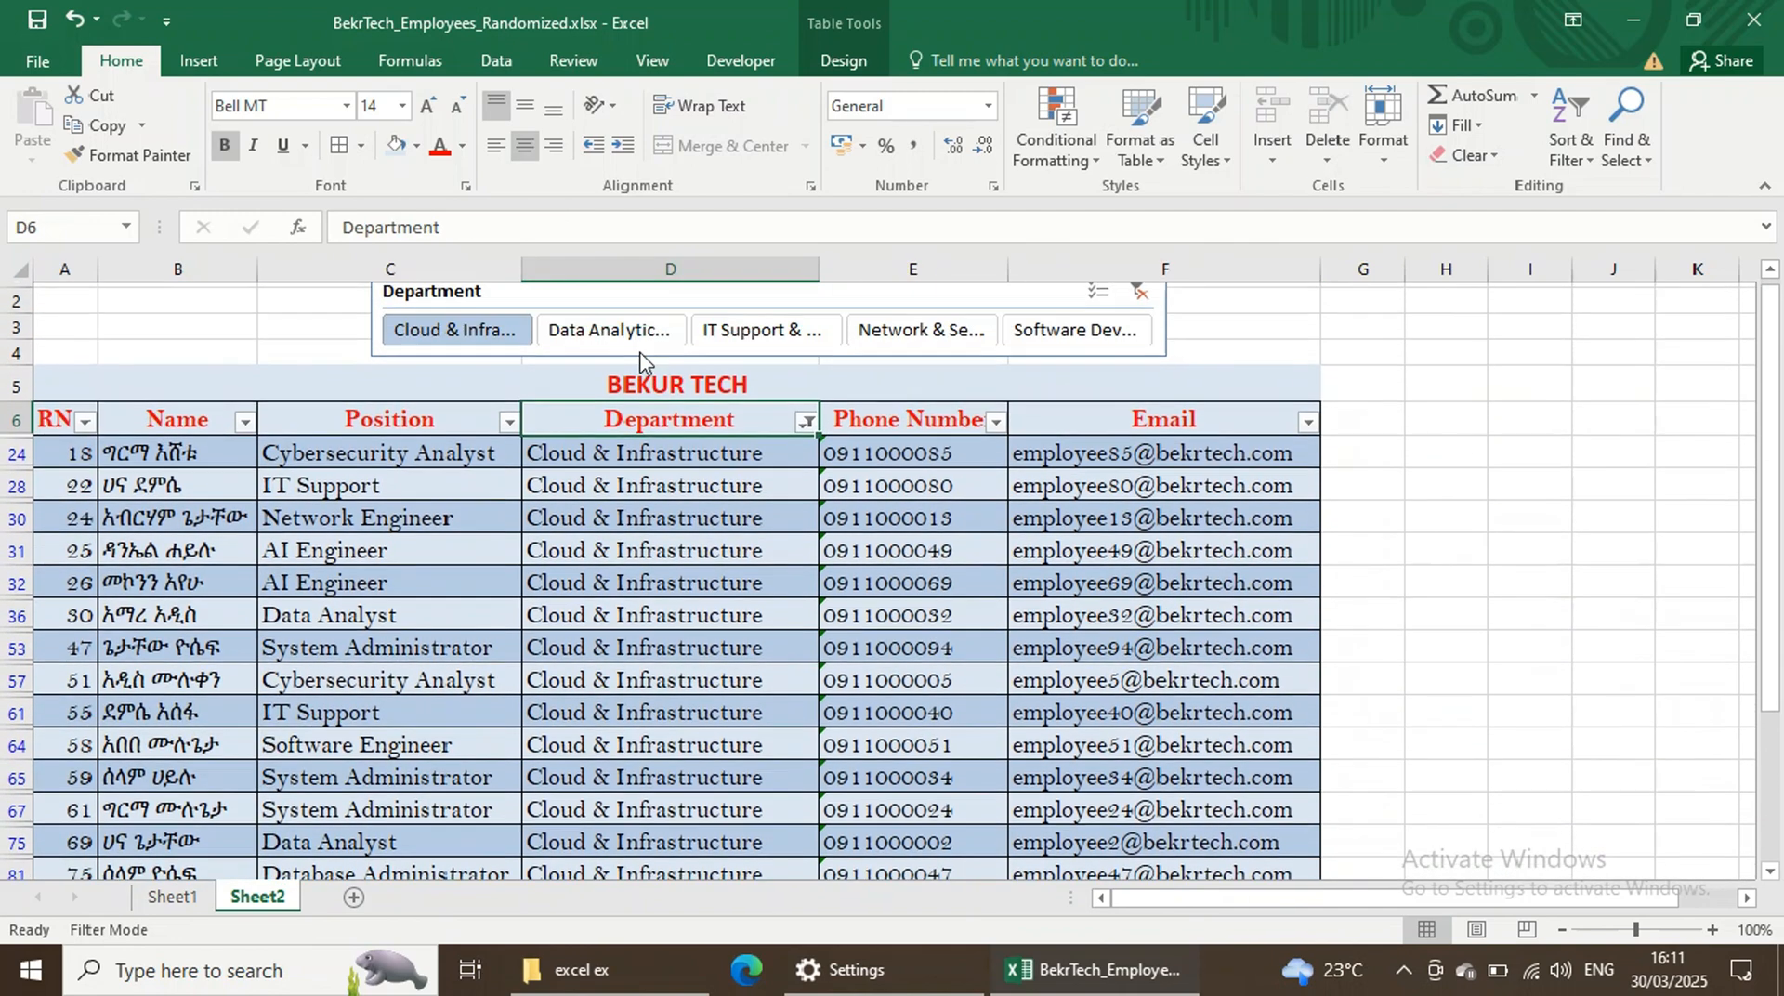
{"action": "left_click", "coordinate": [640, 350]}
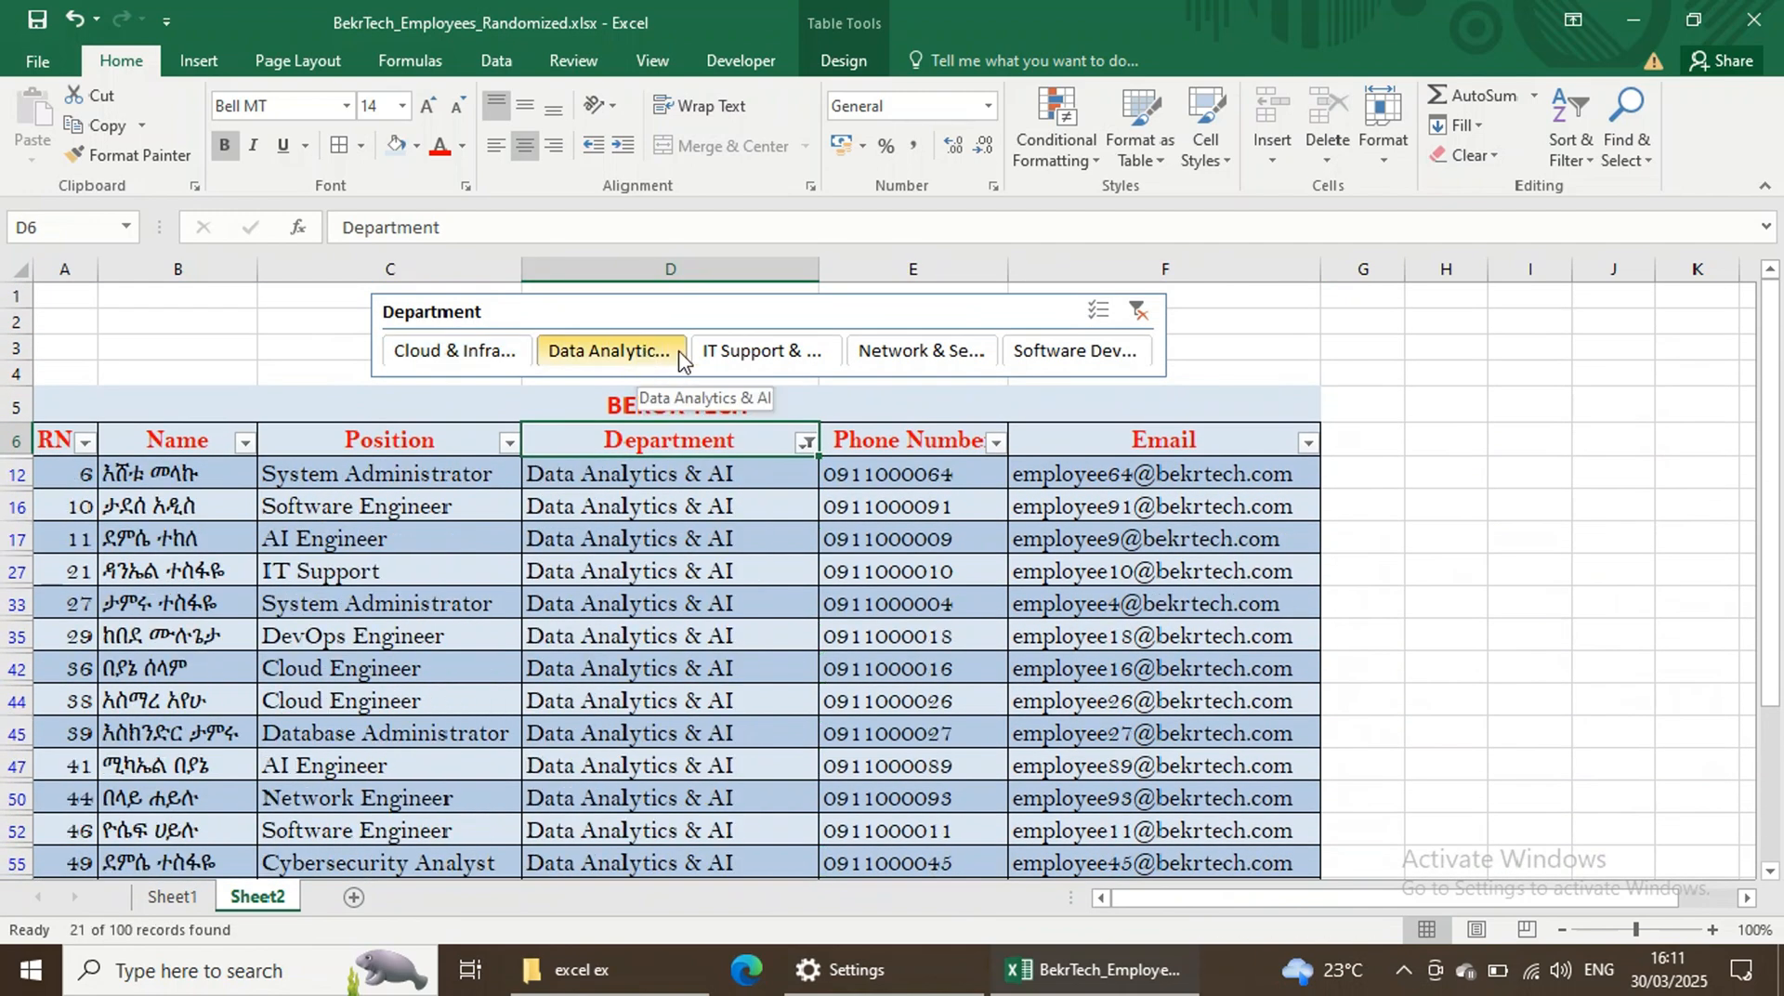
{"action": "left_click", "coordinate": [734, 353]}
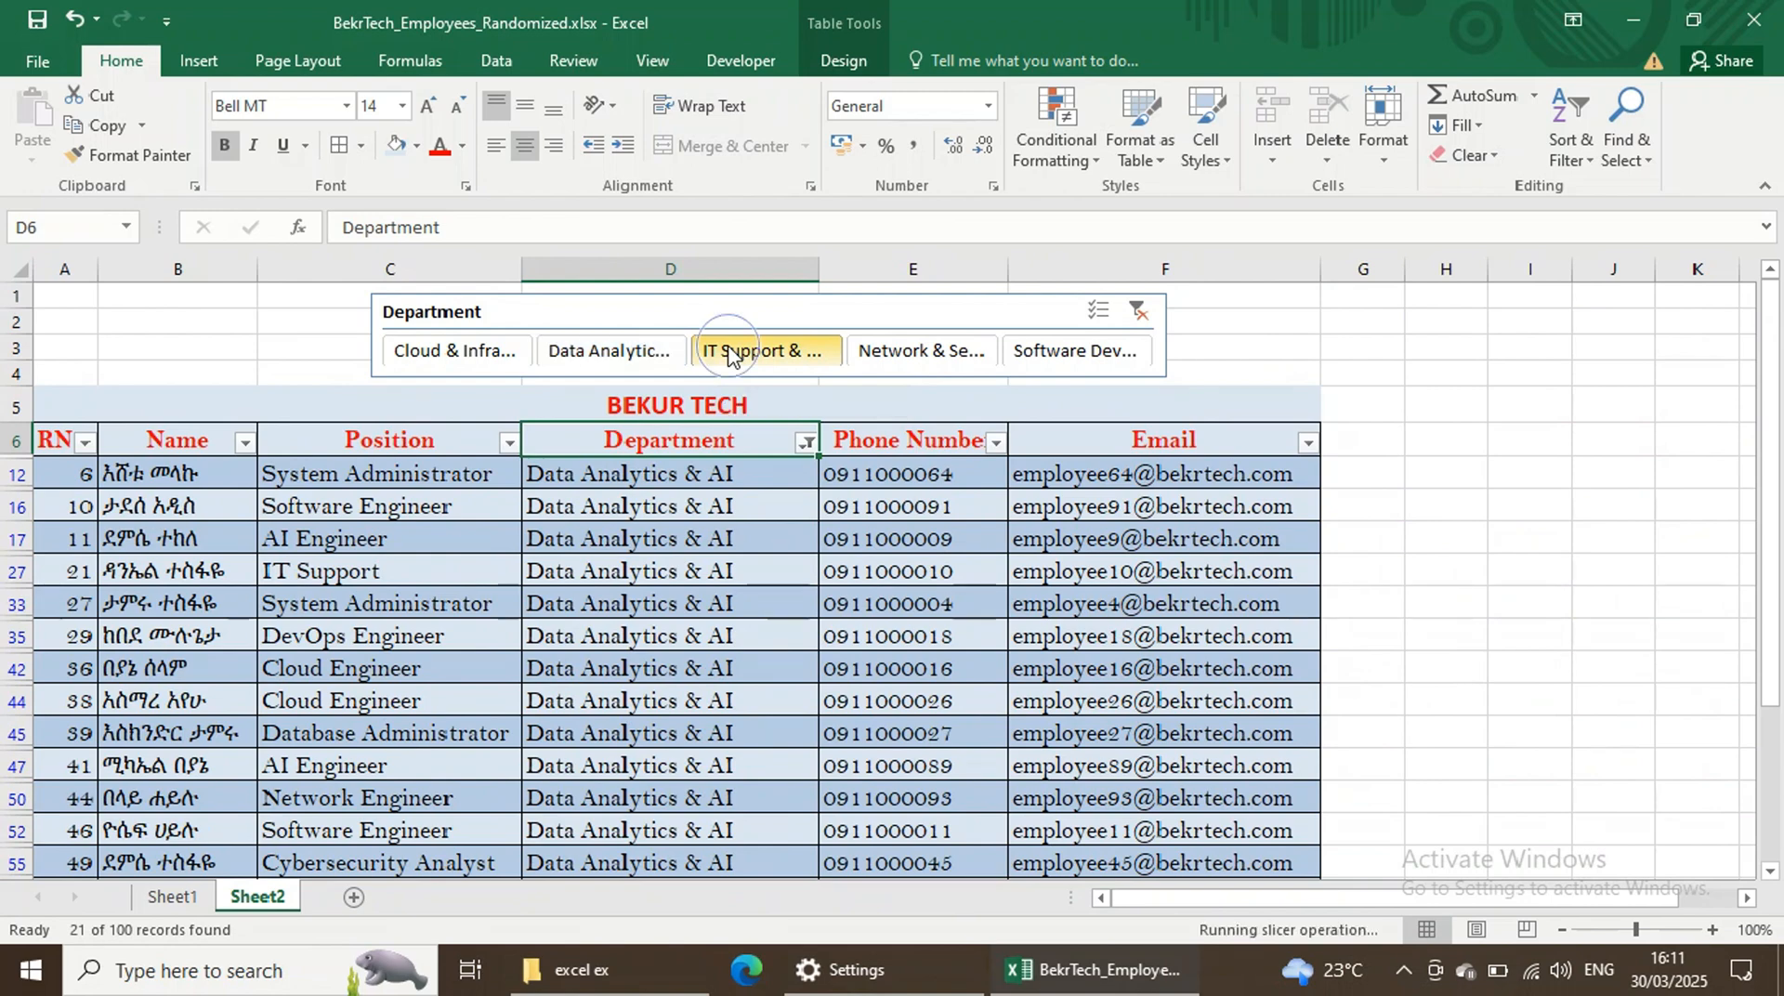
{"action": "left_click", "coordinate": [881, 347]}
{"action": "left_click", "coordinate": [1061, 351]}
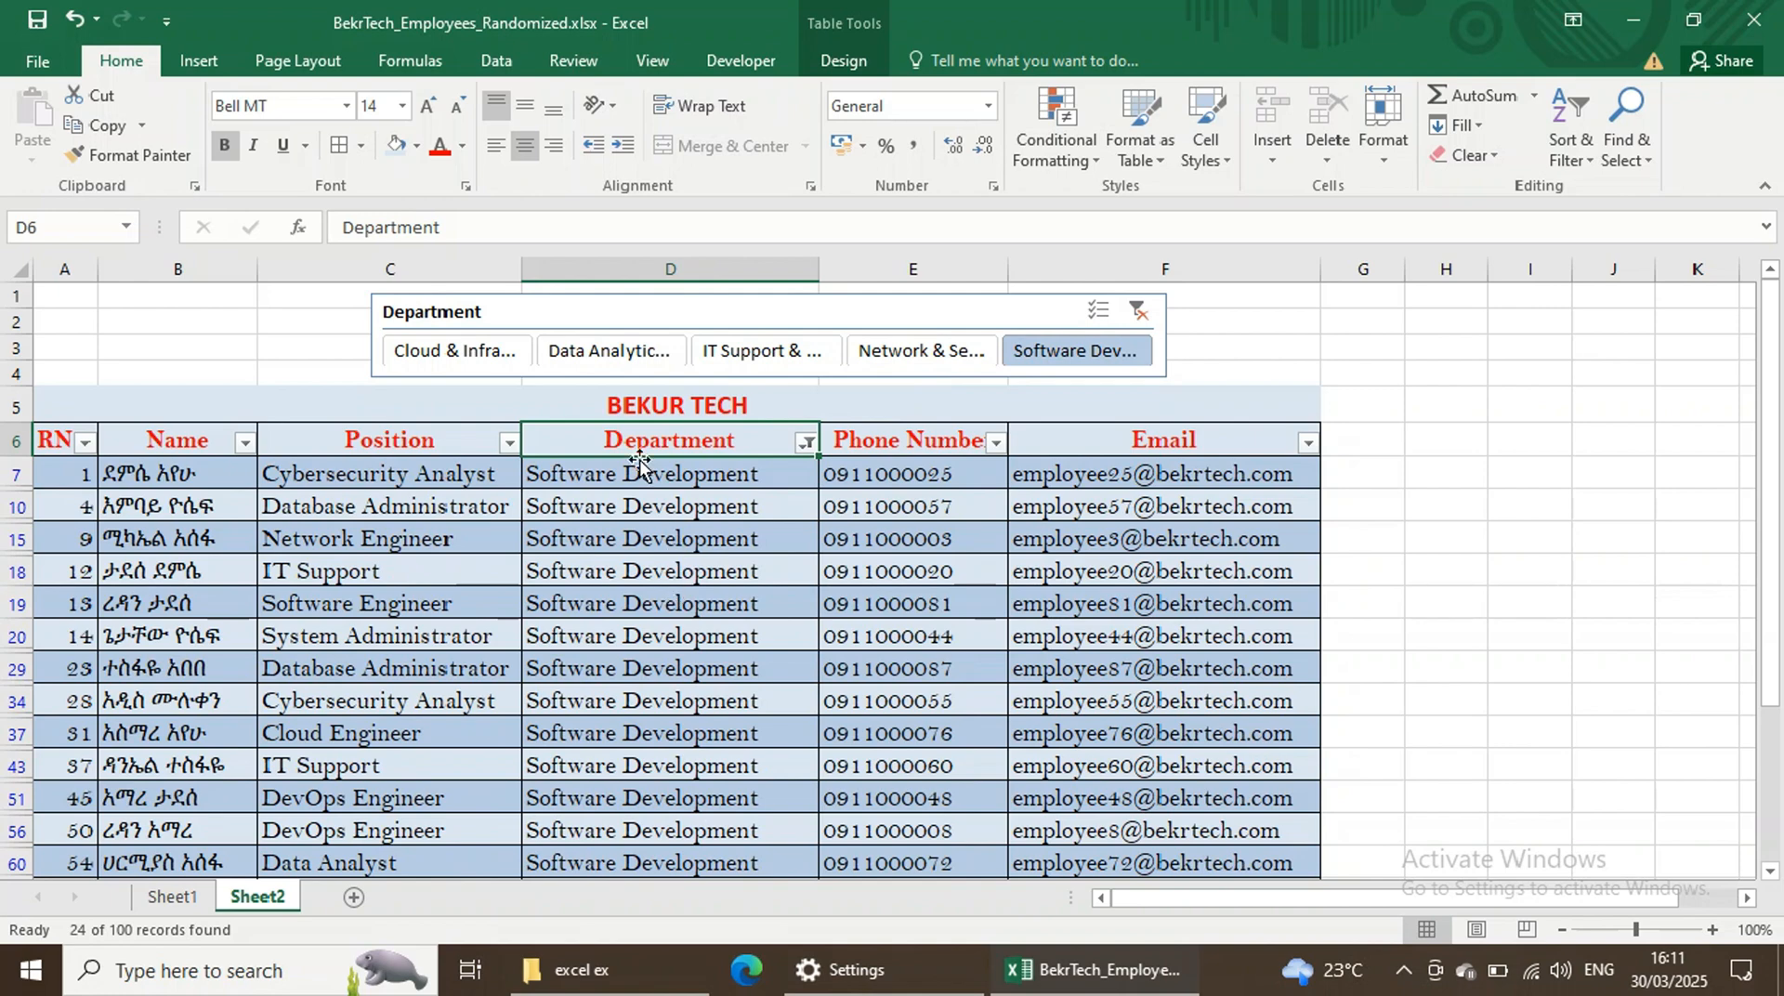
Add Network & Security and IT Support & Maintenance to the Software Development selection in the Department slicer, reviewing the filtered rows.
{"action": "left_click", "coordinate": [945, 358], "text": "ctrl"}
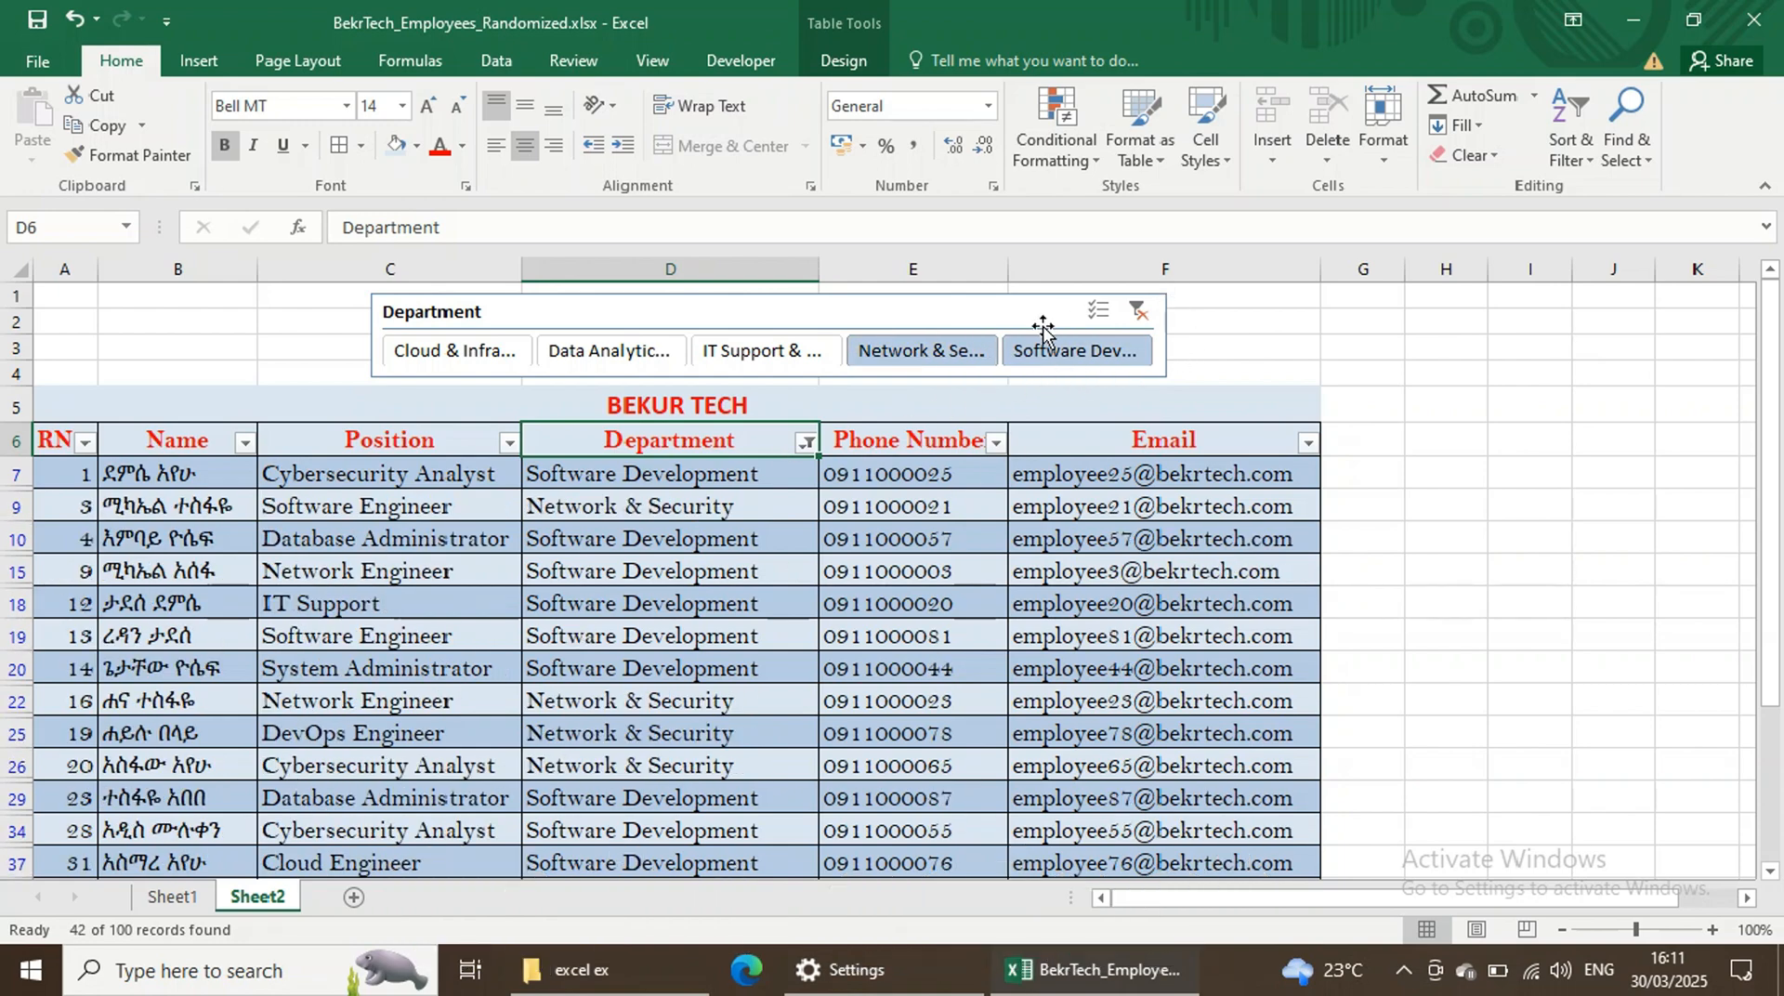
{"action": "scroll", "coordinate": [808, 453], "scroll_direction": "down", "scroll_amount": 2}
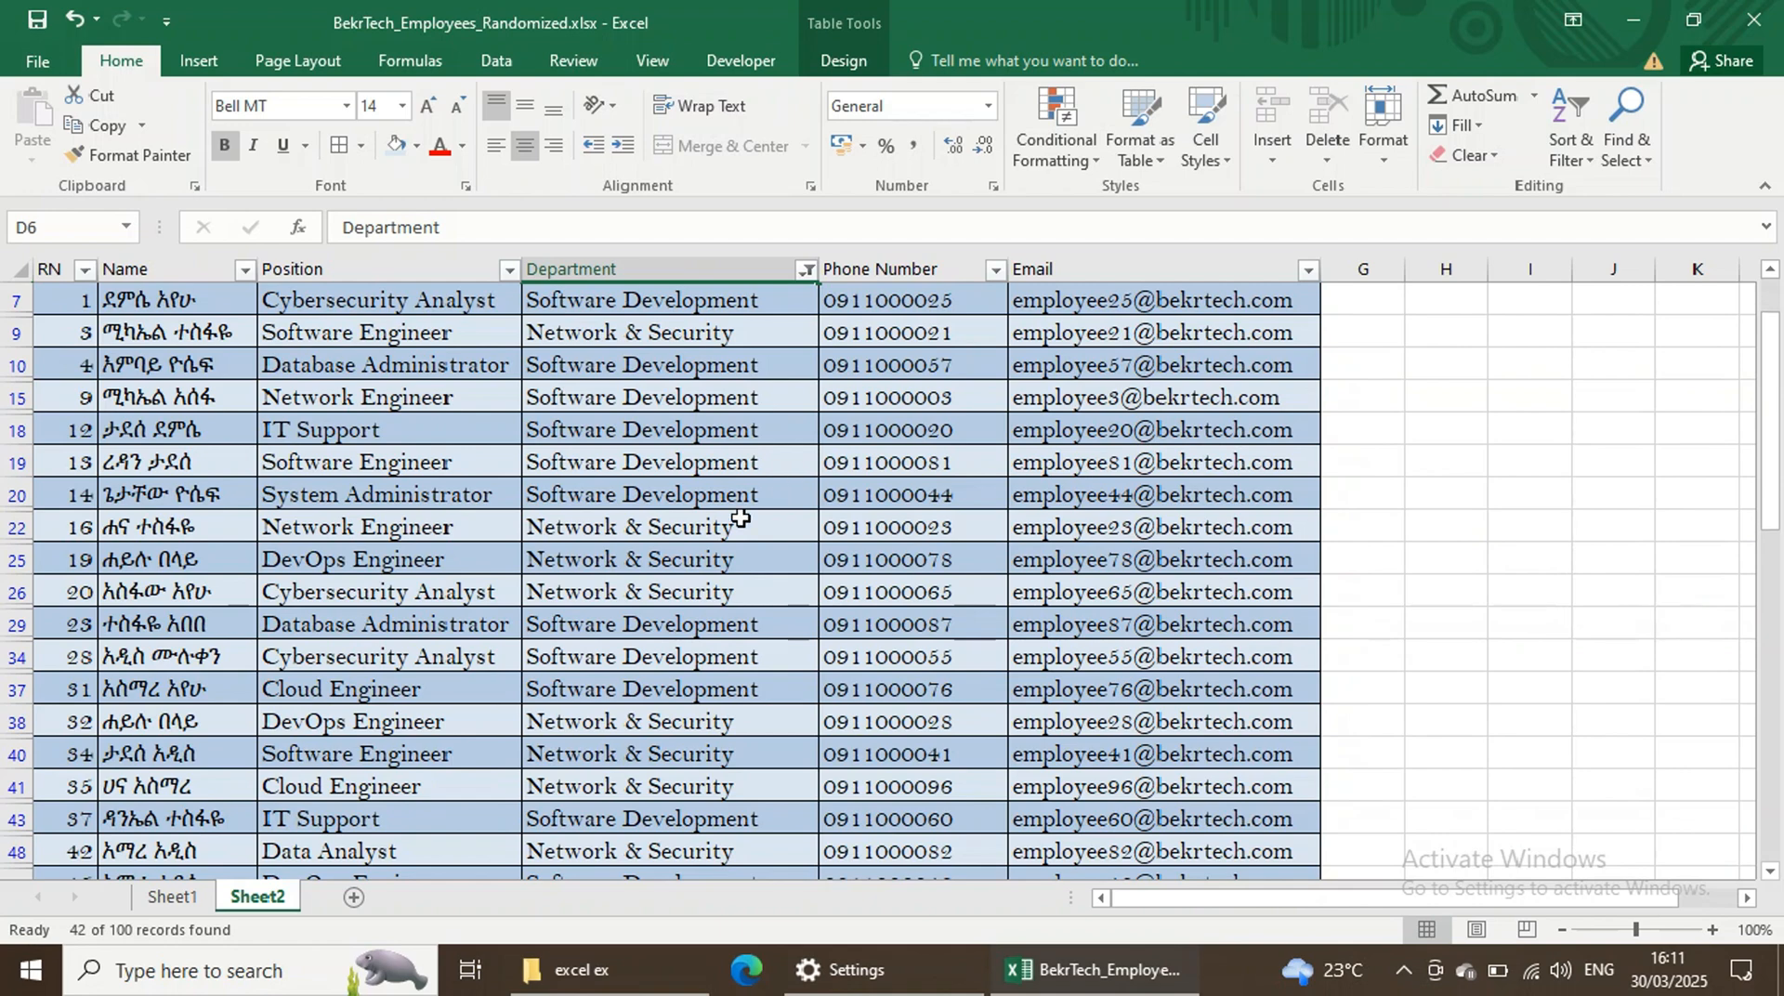
{"action": "scroll", "coordinate": [741, 517], "scroll_direction": "down", "scroll_amount": 3}
{"action": "scroll", "coordinate": [749, 495], "scroll_direction": "up", "scroll_amount": 5}
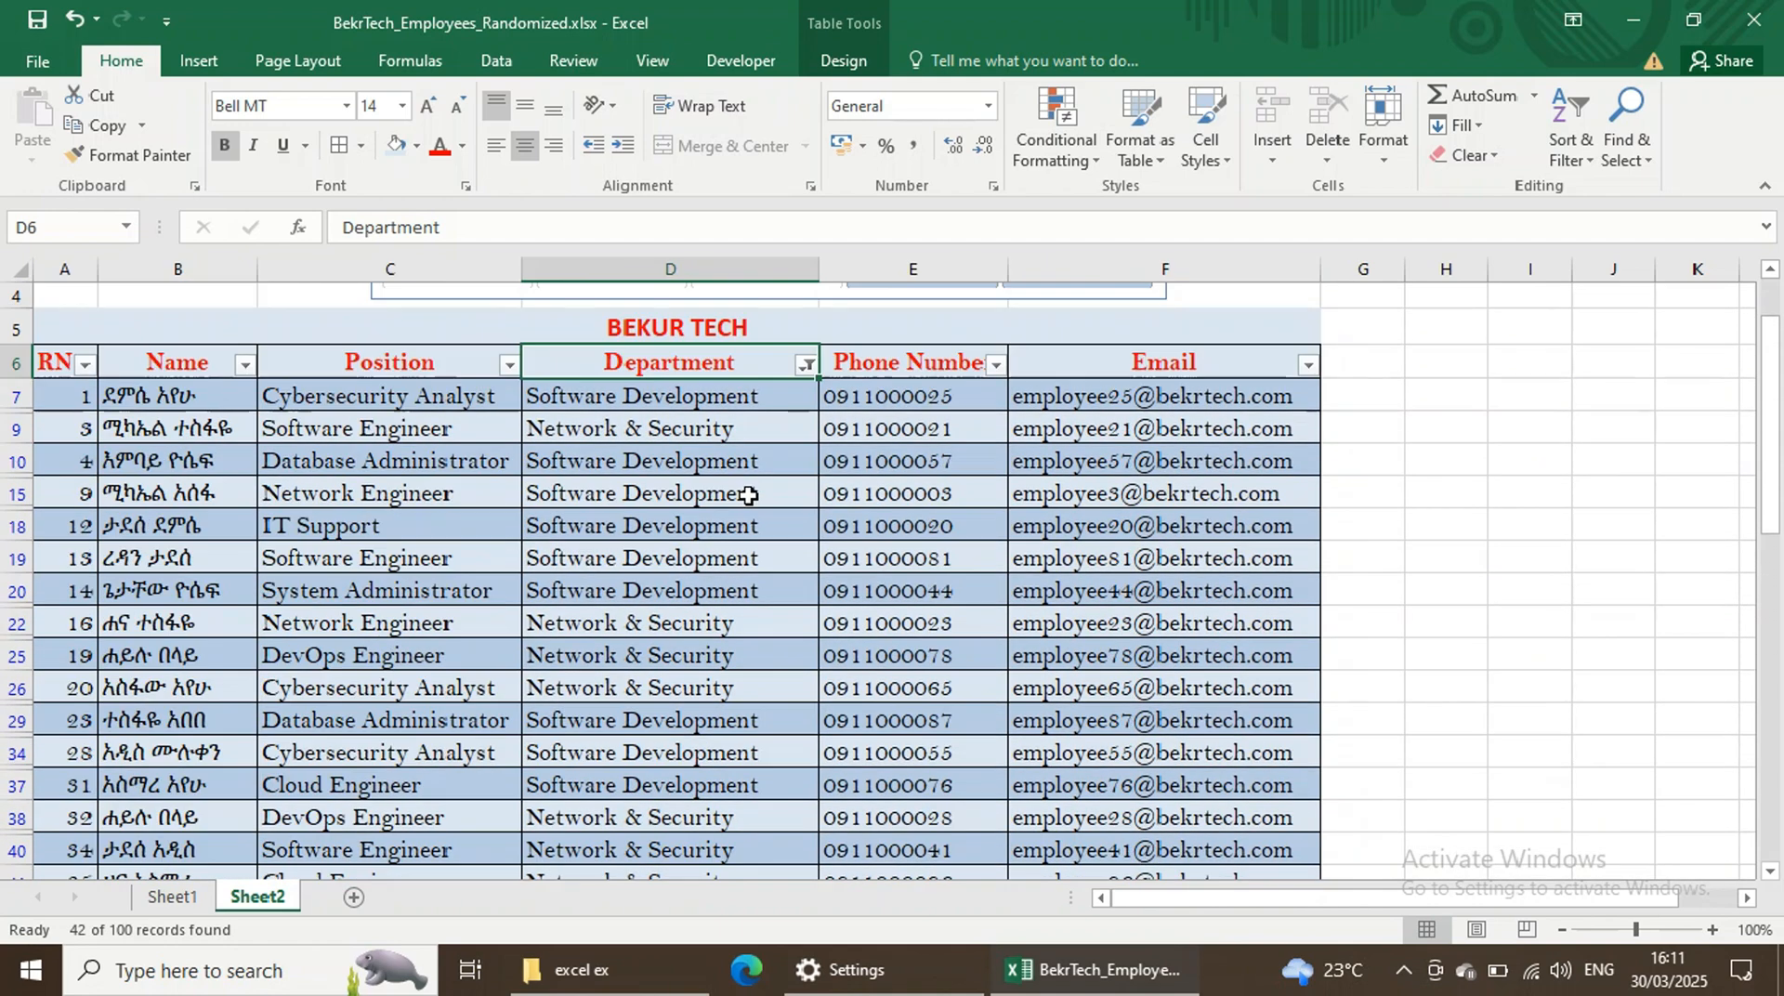
{"action": "scroll", "coordinate": [748, 495], "scroll_direction": "up", "scroll_amount": 1}
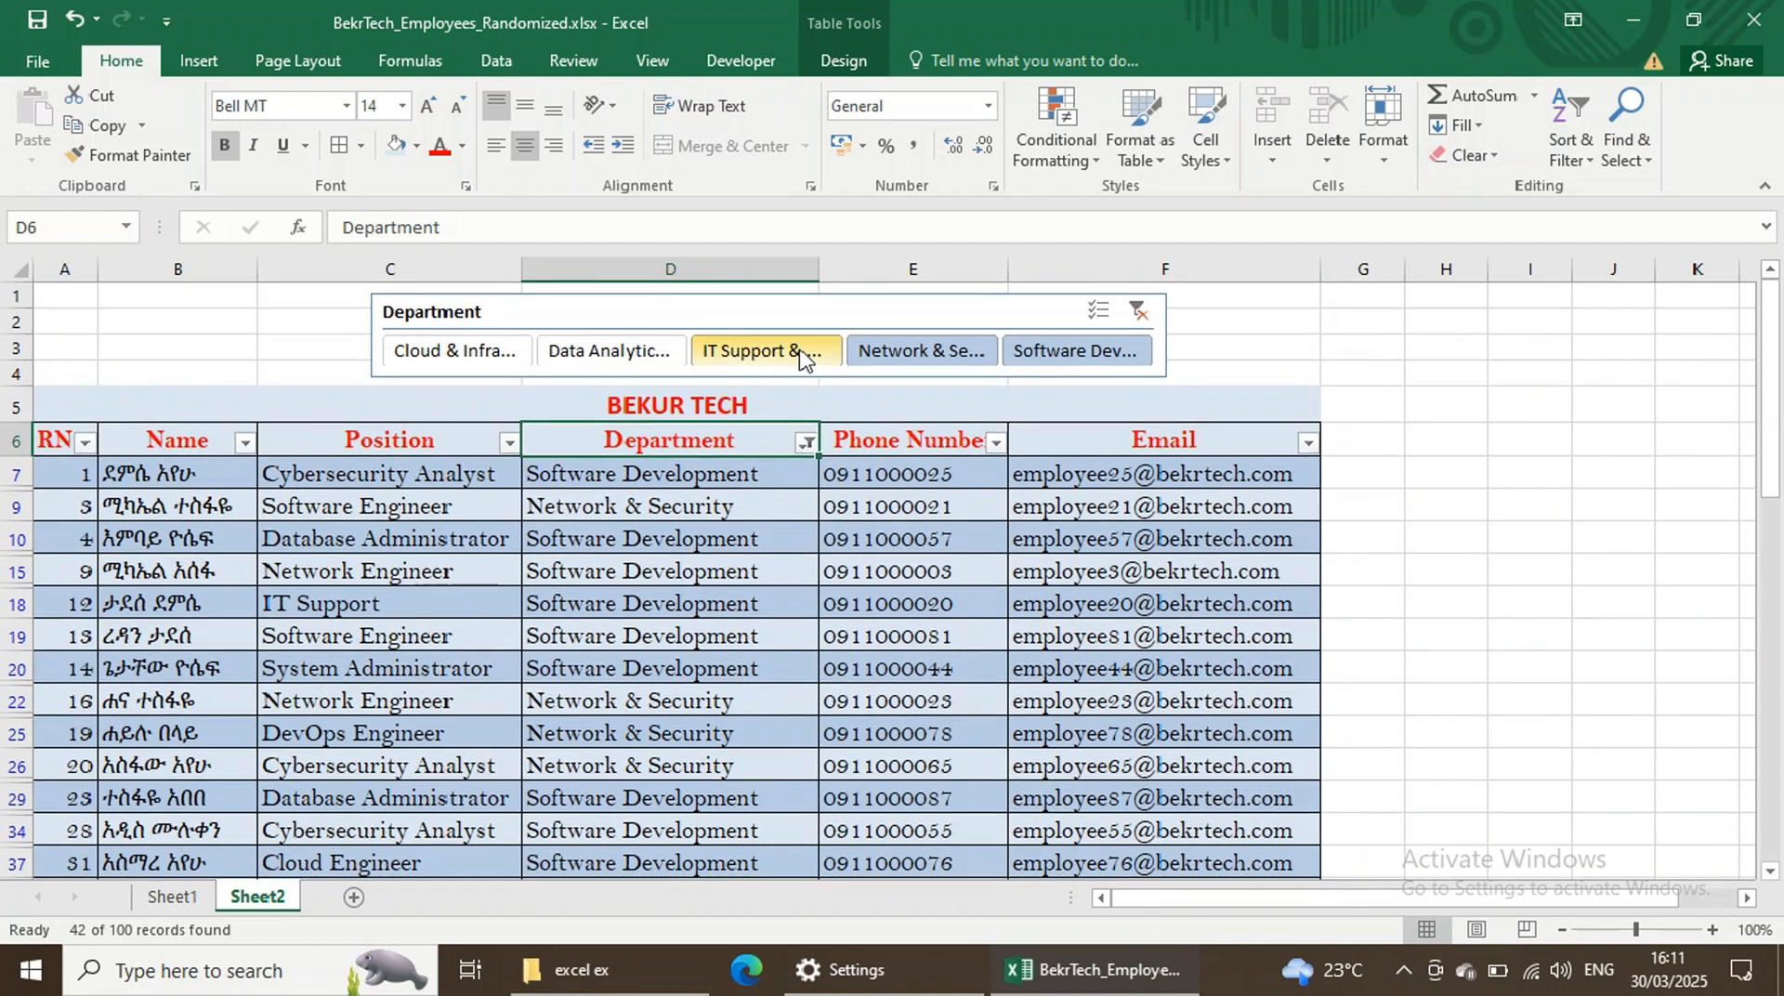
{"action": "left_click", "coordinate": [801, 356], "text": "ctrl"}
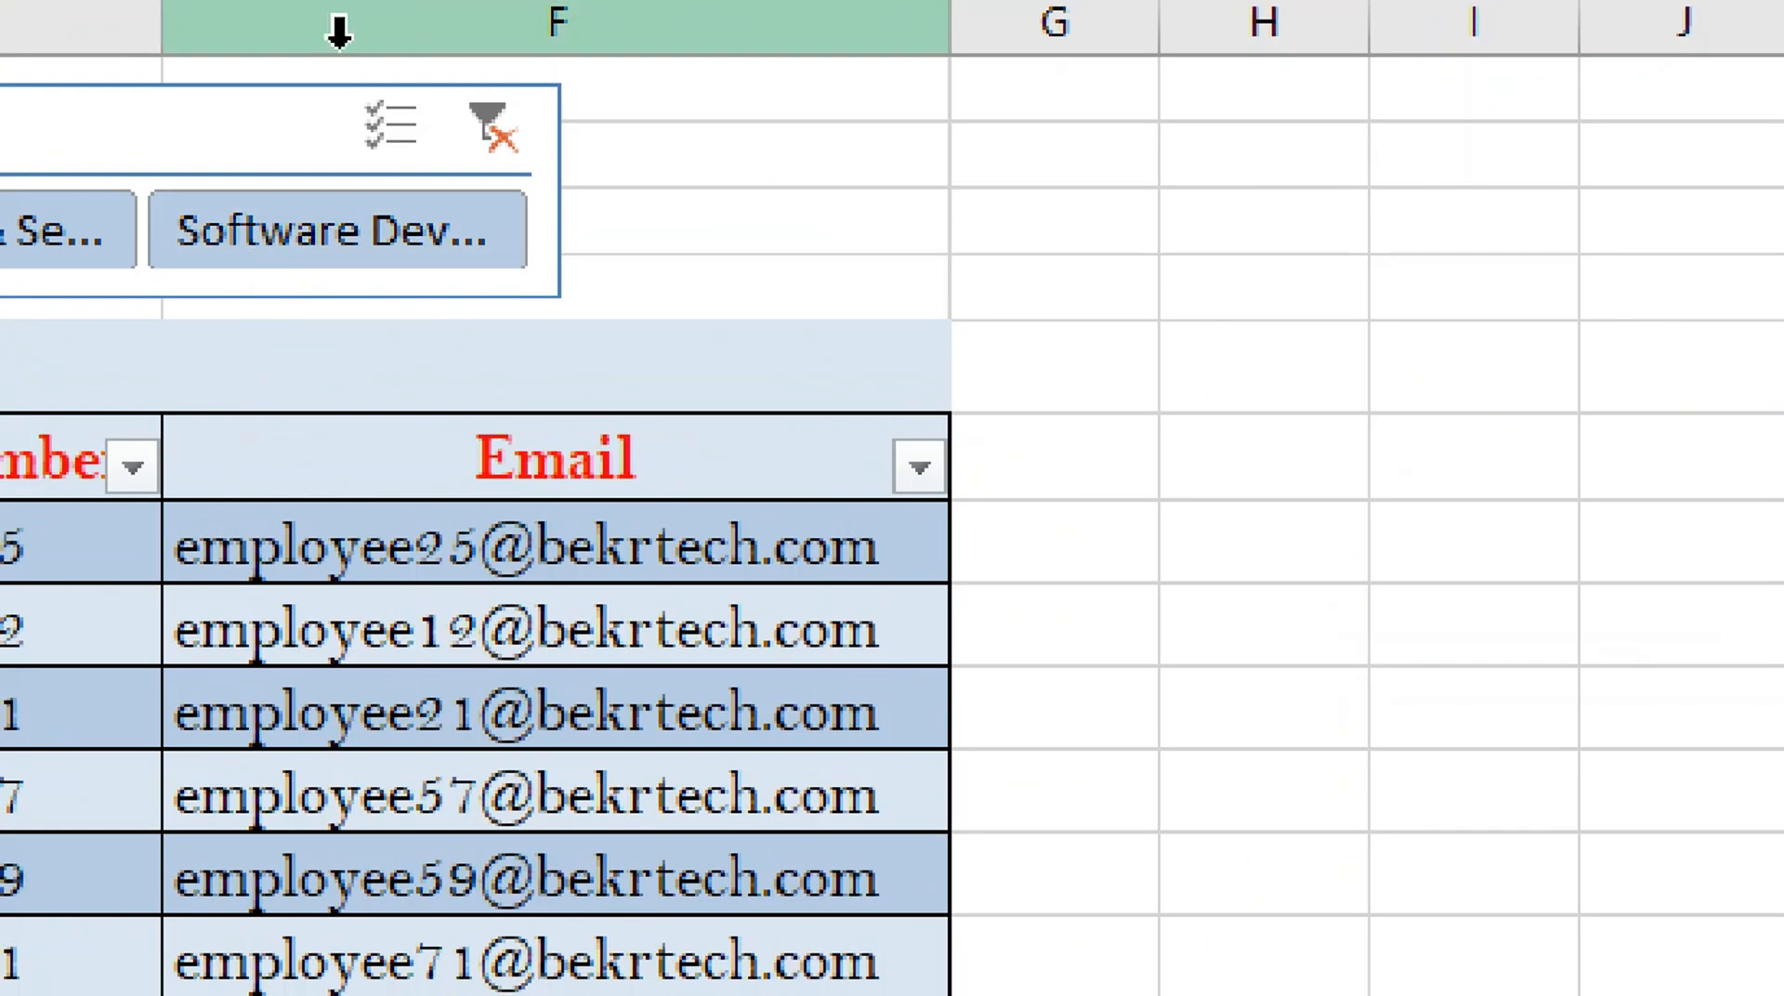
Clear the Department slicer's filter and look through the full employee list.
{"action": "left_click", "coordinate": [515, 119]}
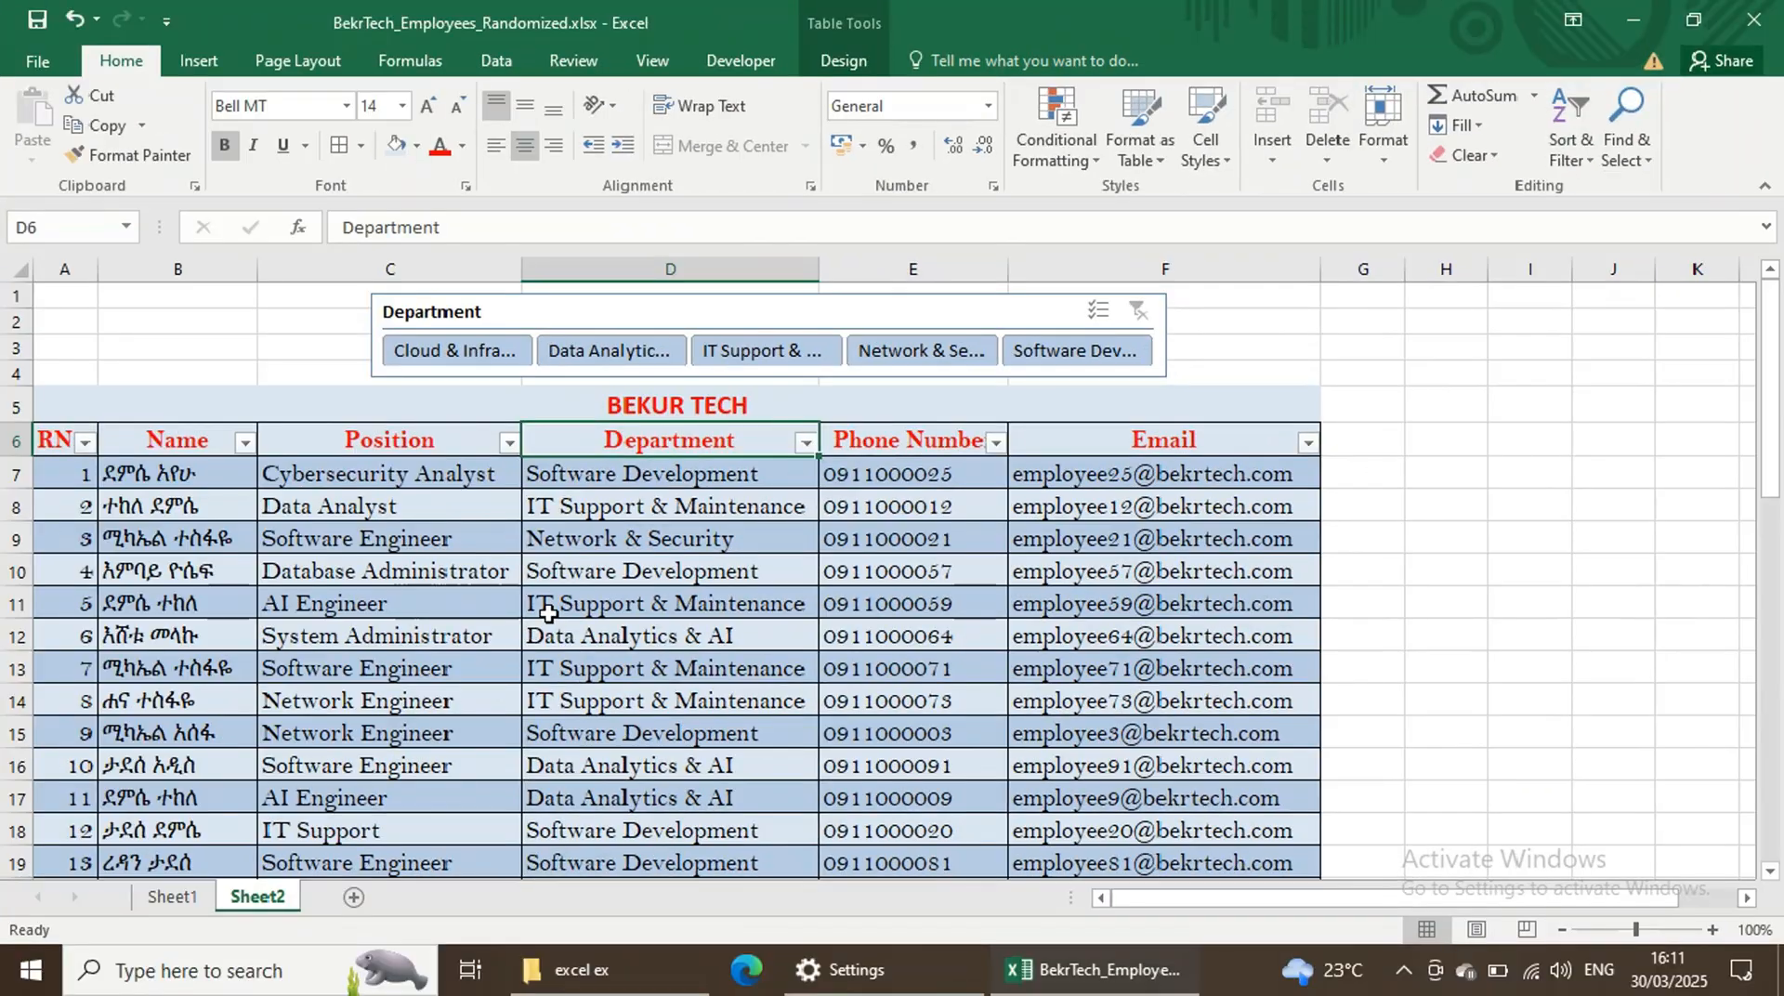
{"action": "scroll", "coordinate": [549, 615], "scroll_direction": "down", "scroll_amount": 20}
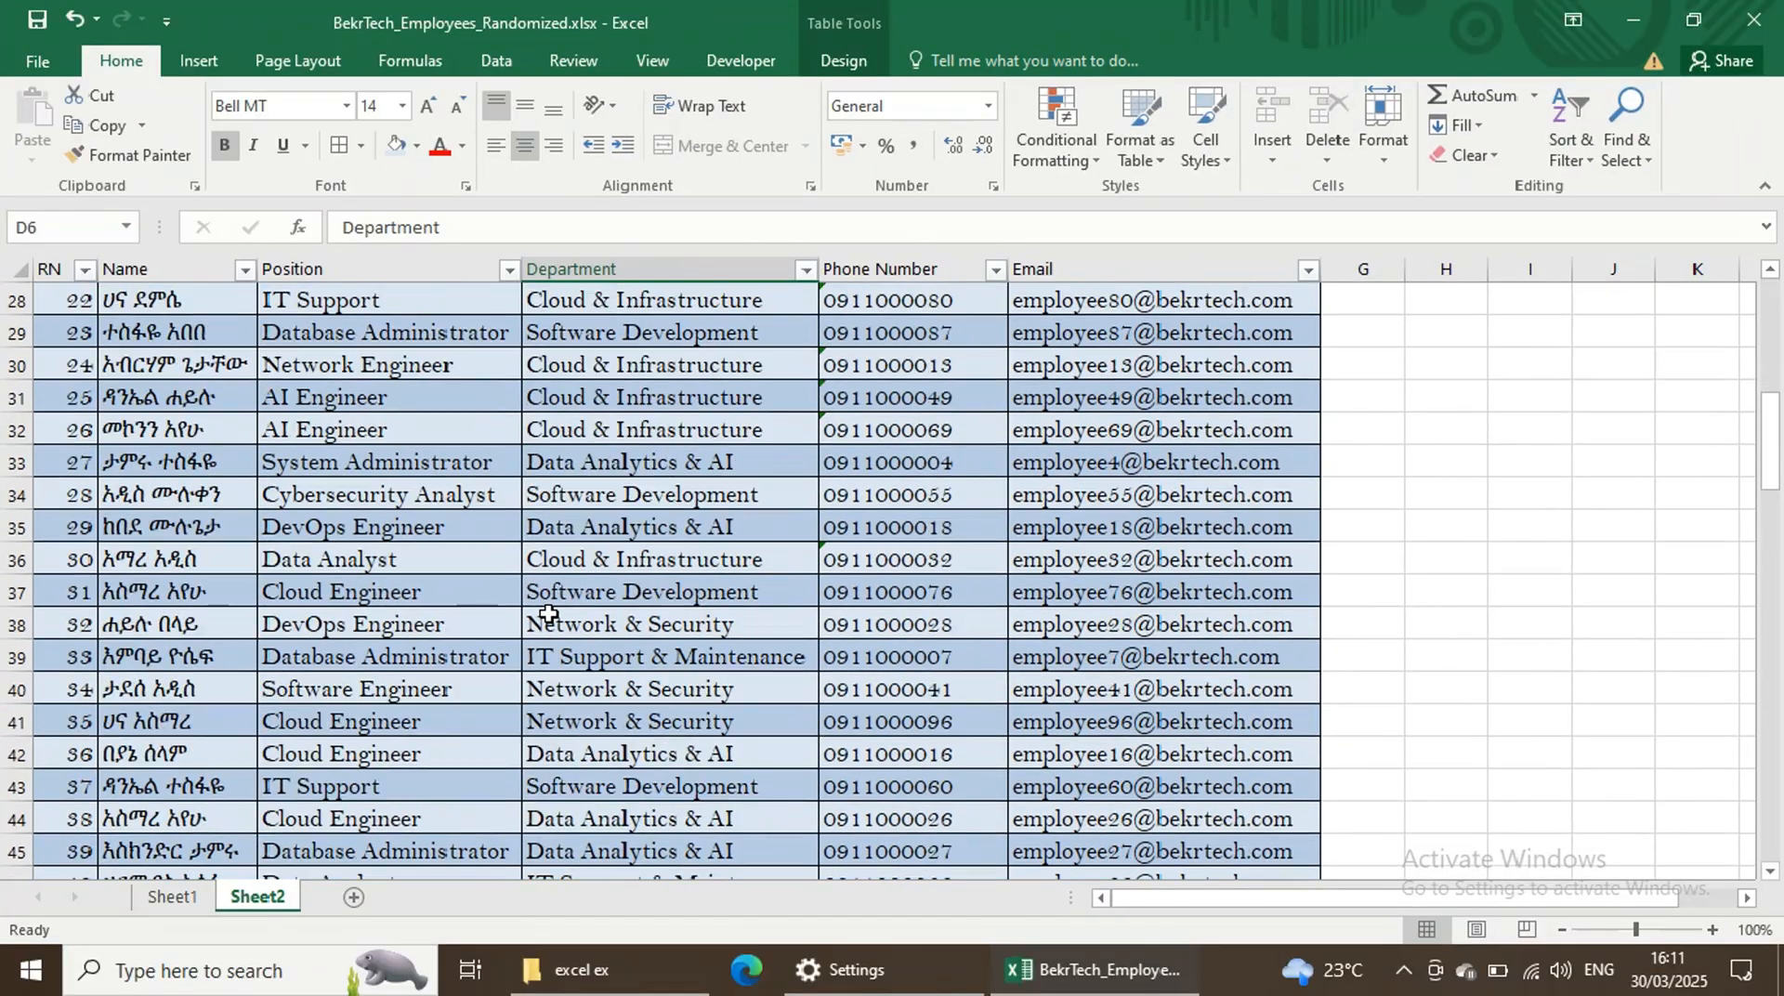
{"action": "scroll", "coordinate": [548, 614], "scroll_direction": "down", "scroll_amount": 7}
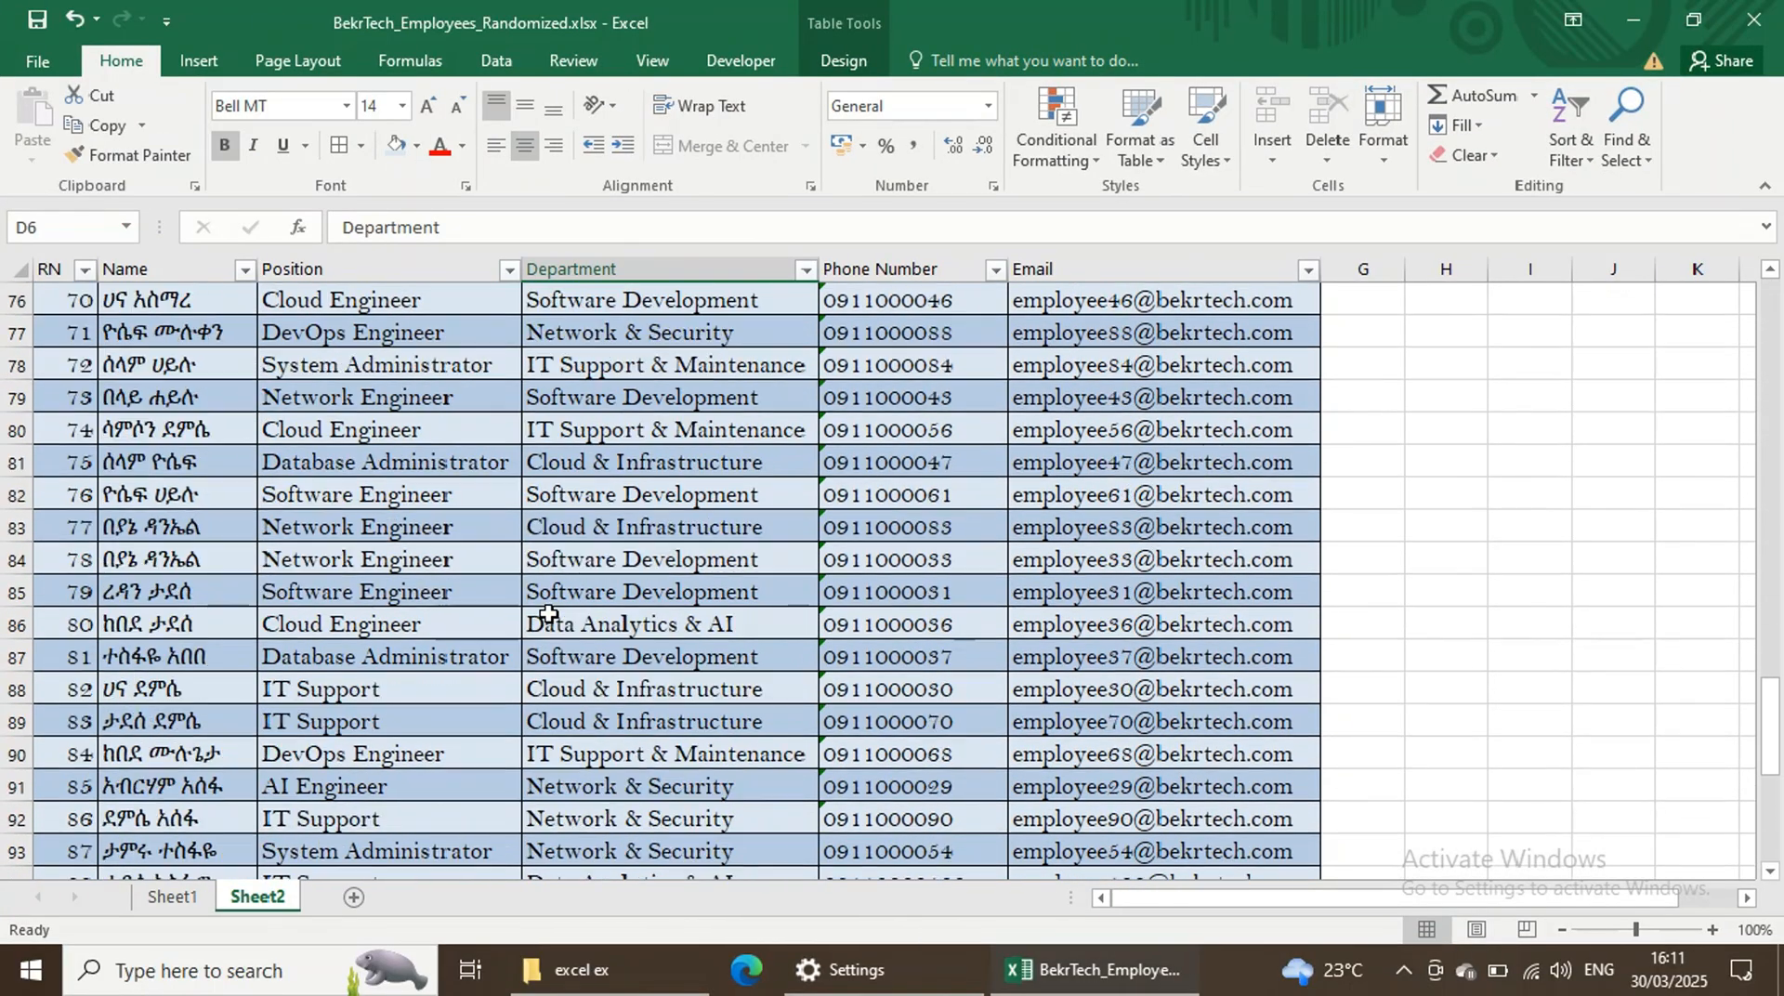
{"action": "scroll", "coordinate": [548, 614], "scroll_direction": "up", "scroll_amount": 14}
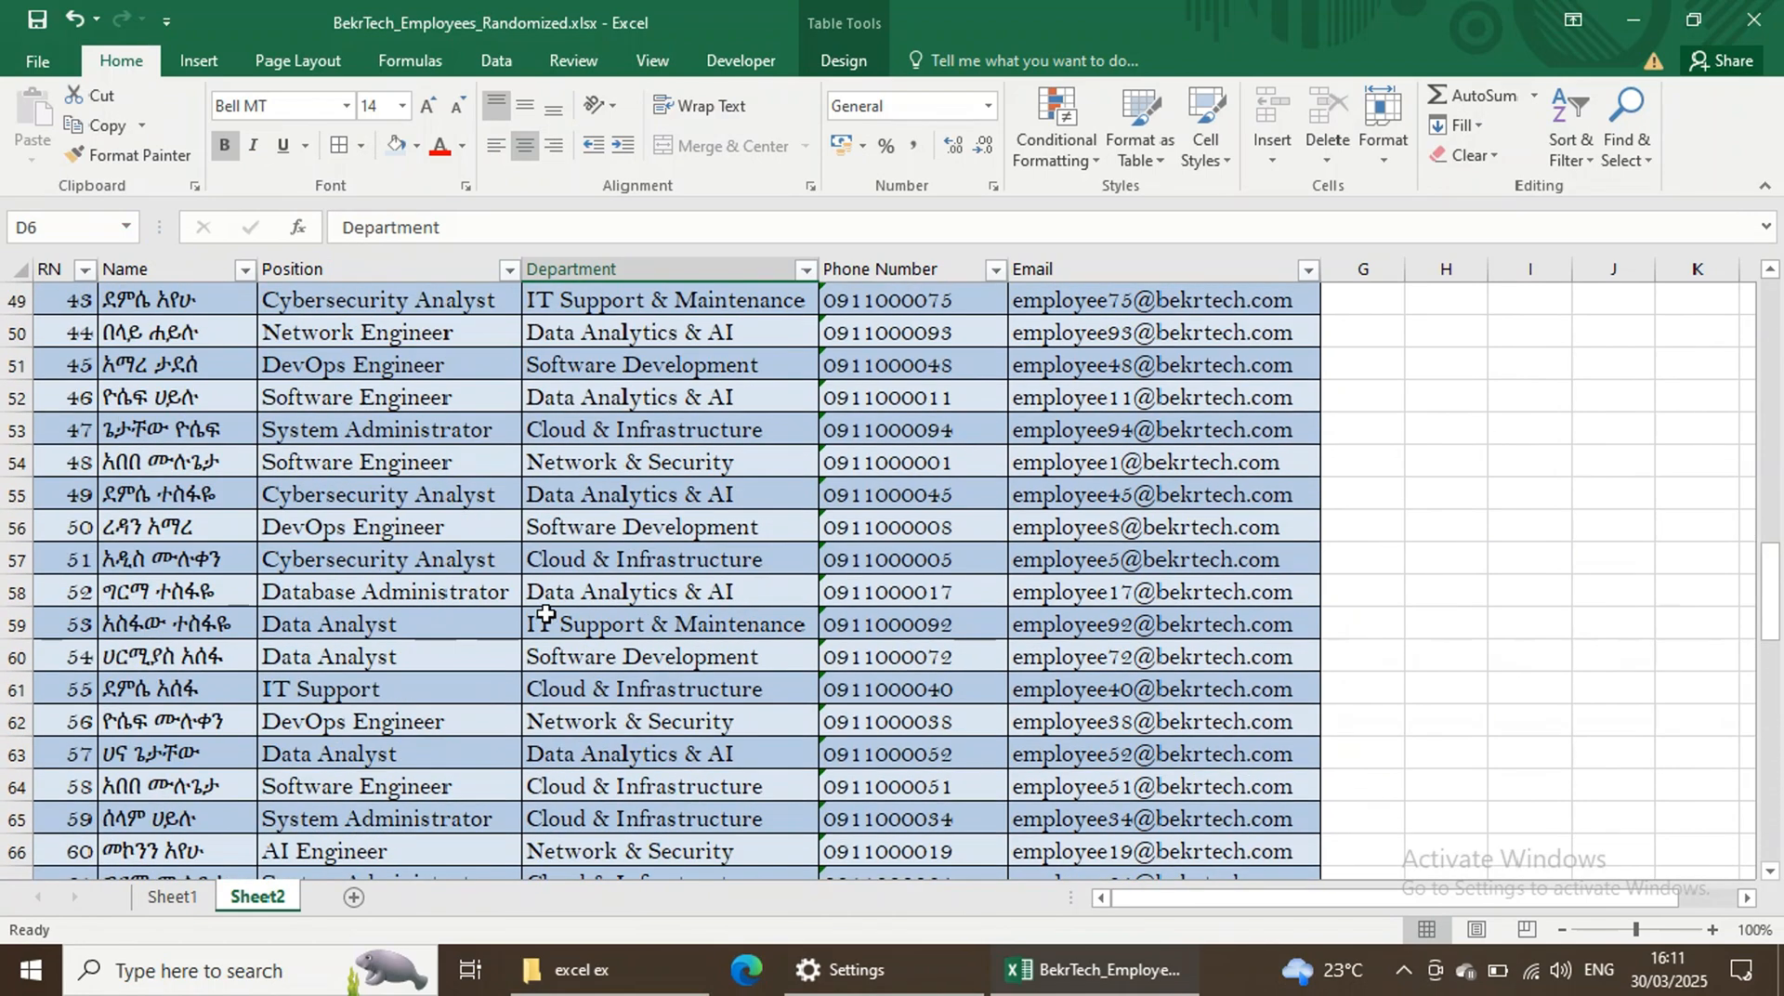
{"action": "scroll", "coordinate": [546, 614], "scroll_direction": "up", "scroll_amount": 16}
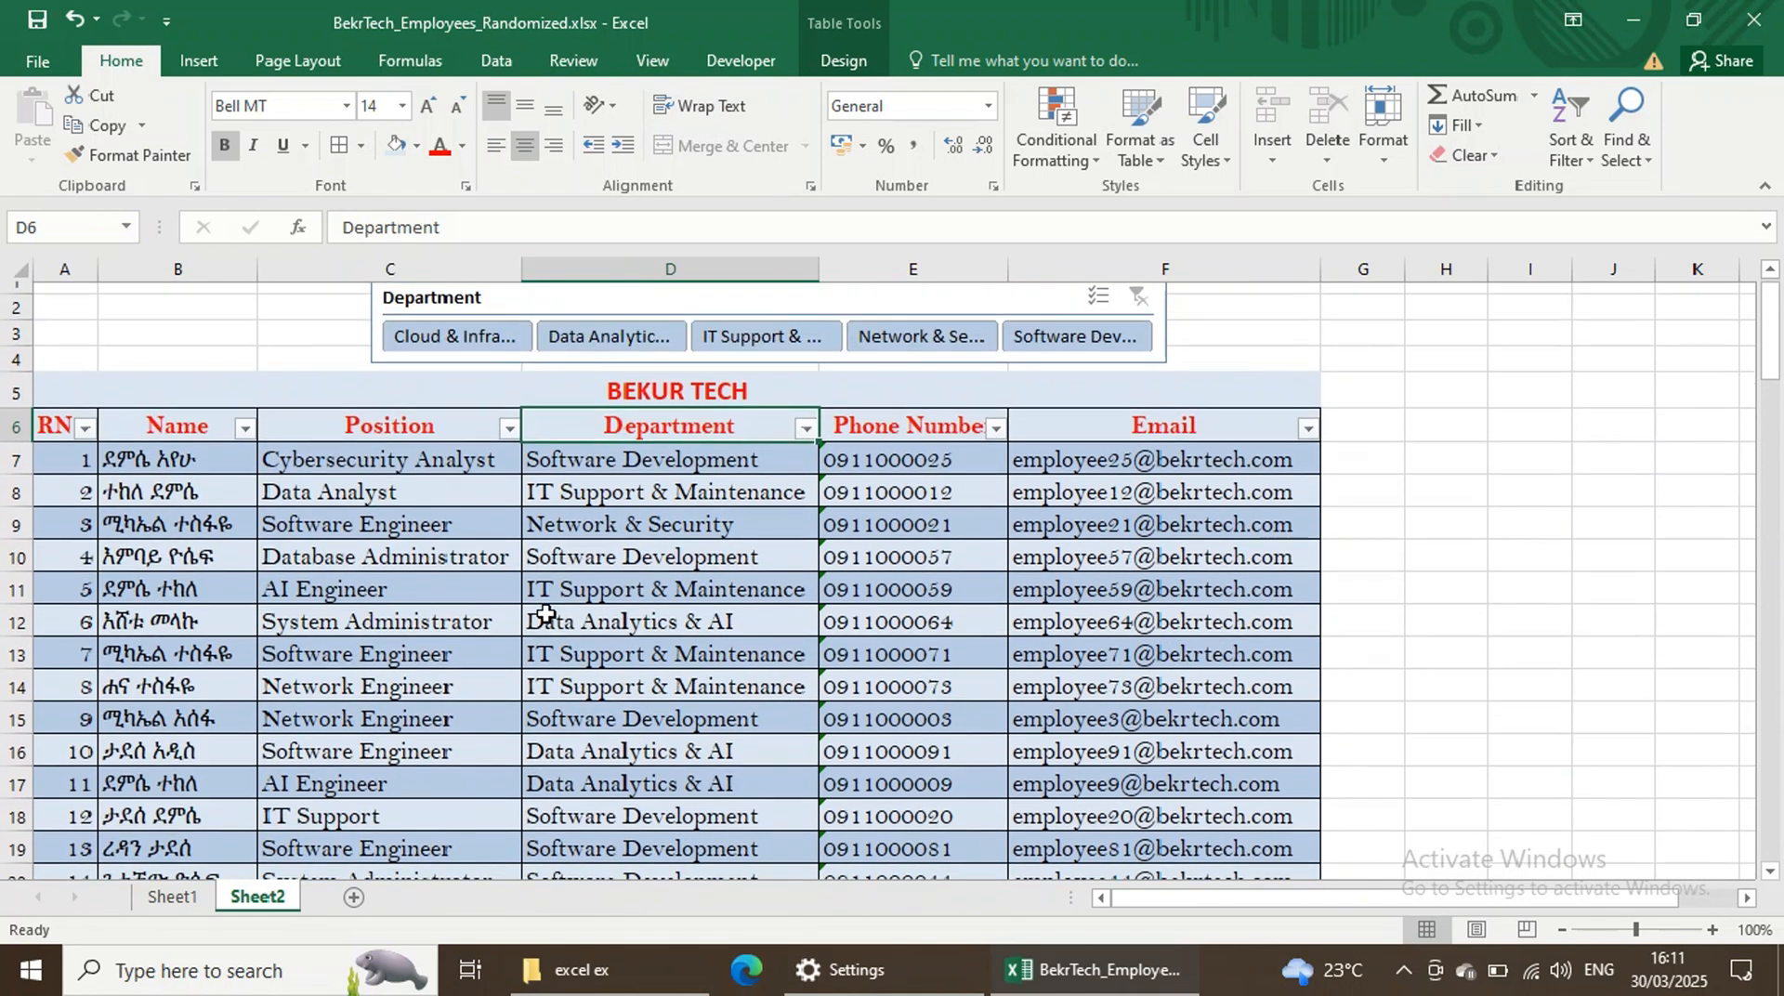